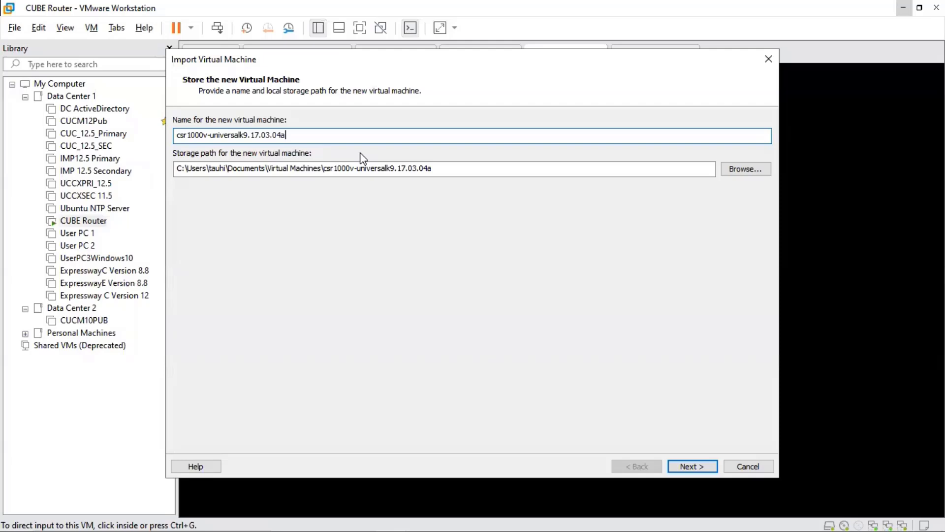
Name the imported virtual machine CUBE2 Router, choose its storage folder, and continue to the deployment options.
key(ctrl+a)
text(CU)
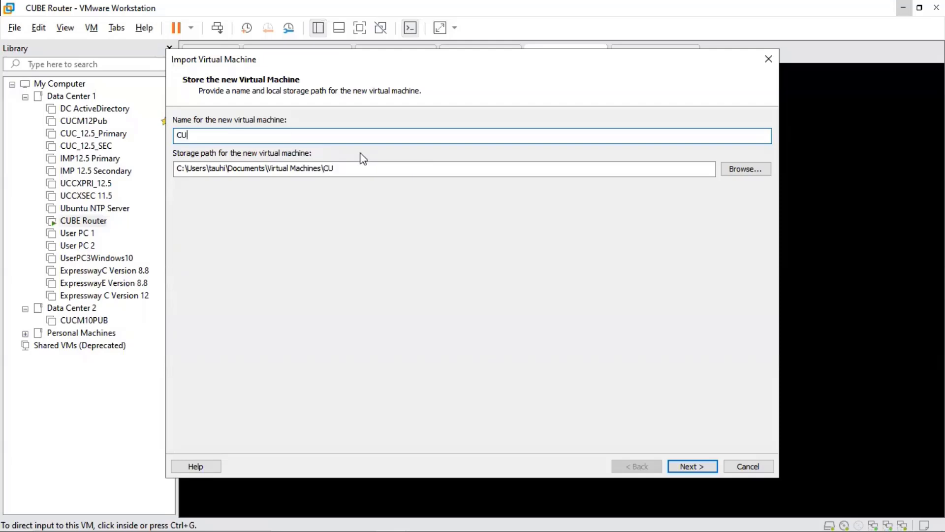
text(BE2 Router)
click(750, 171)
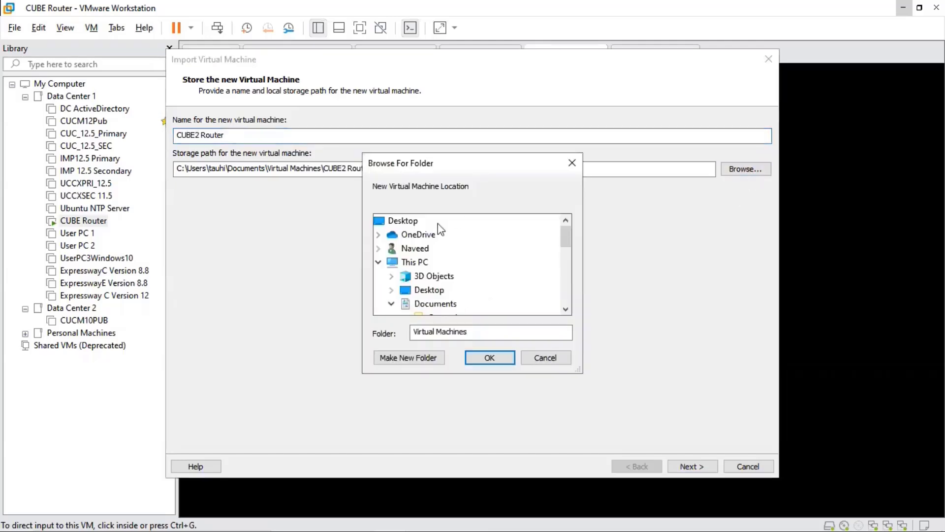
drag(563, 231, 562, 290)
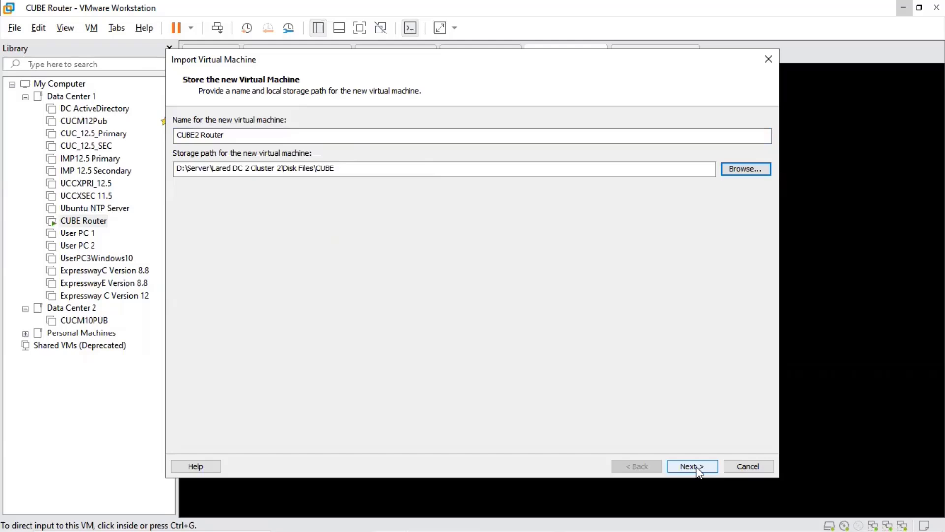
click(692, 466)
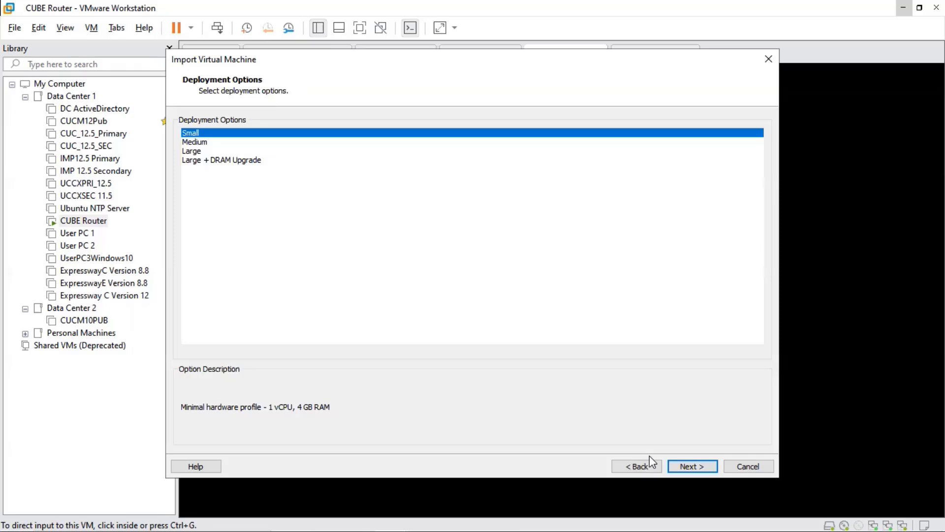
Compare the hardware profiles of the deployment options, choose Small, and continue to the additional properties.
click(204, 143)
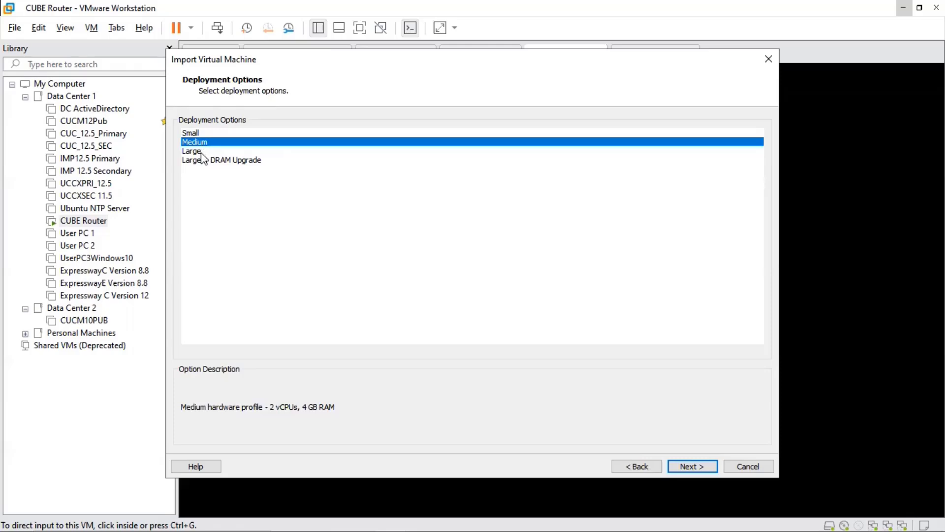
click(204, 151)
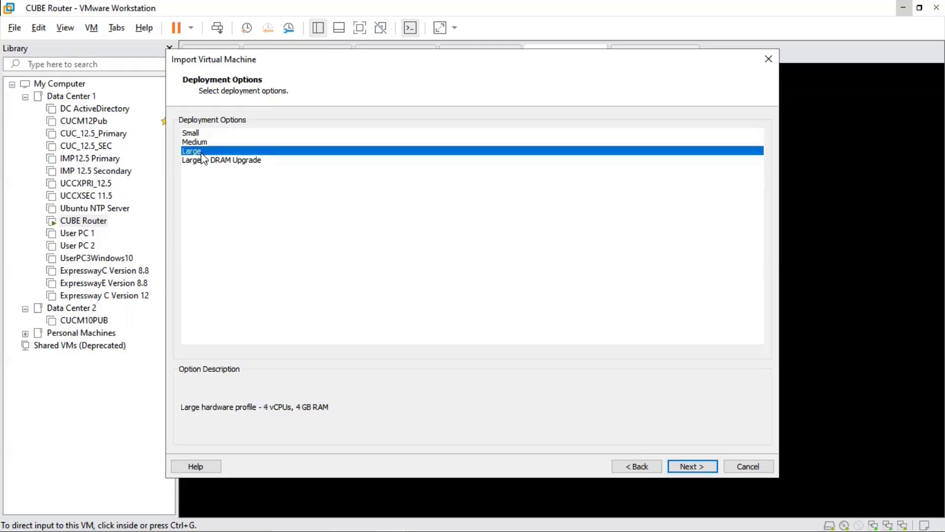
click(204, 161)
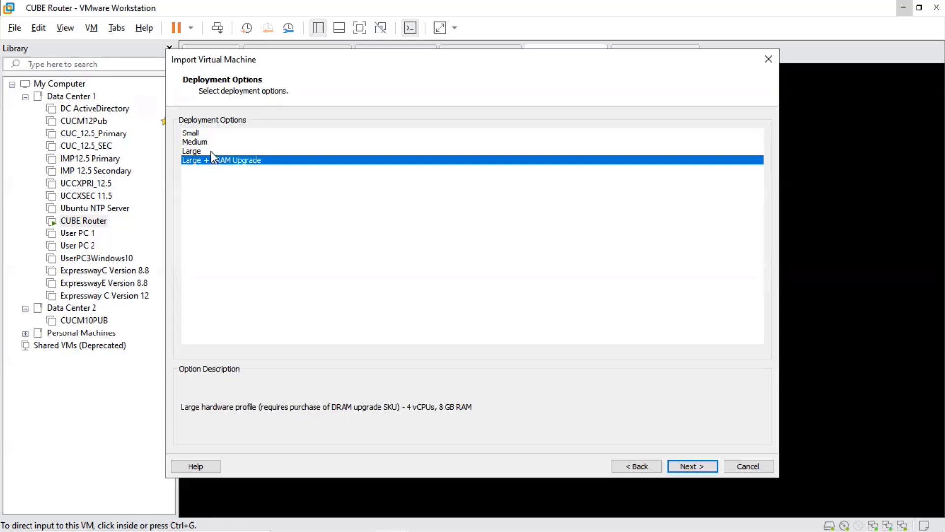
click(204, 136)
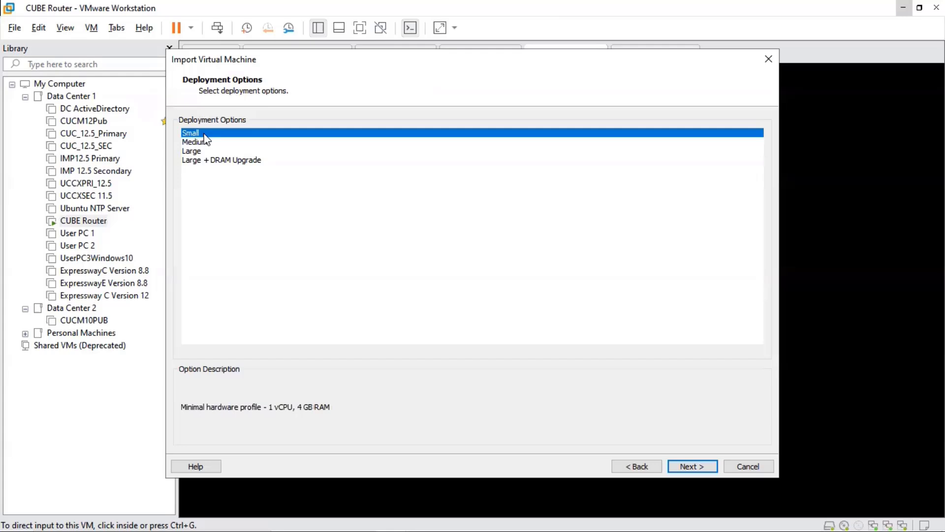
click(687, 467)
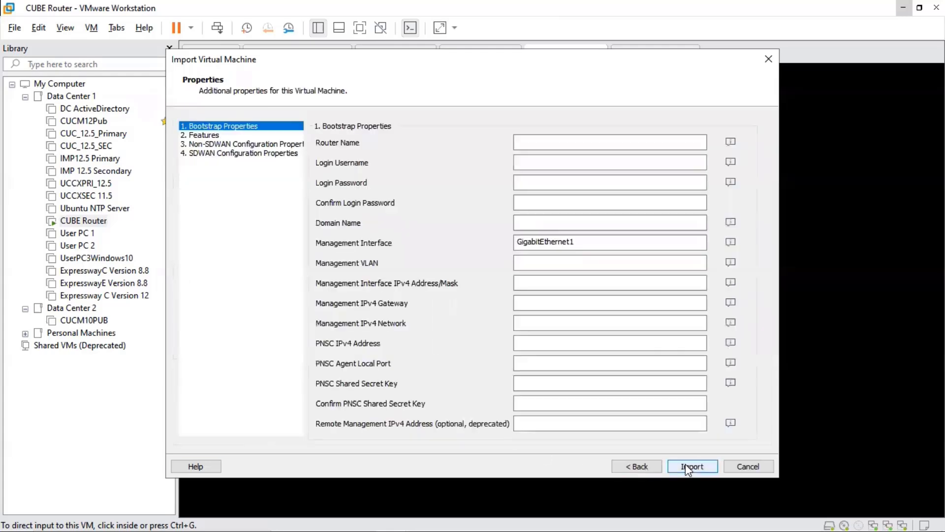
Set the bootstrap router name to CUBE2 and login username to admin, and enter and confirm the login password.
click(554, 142)
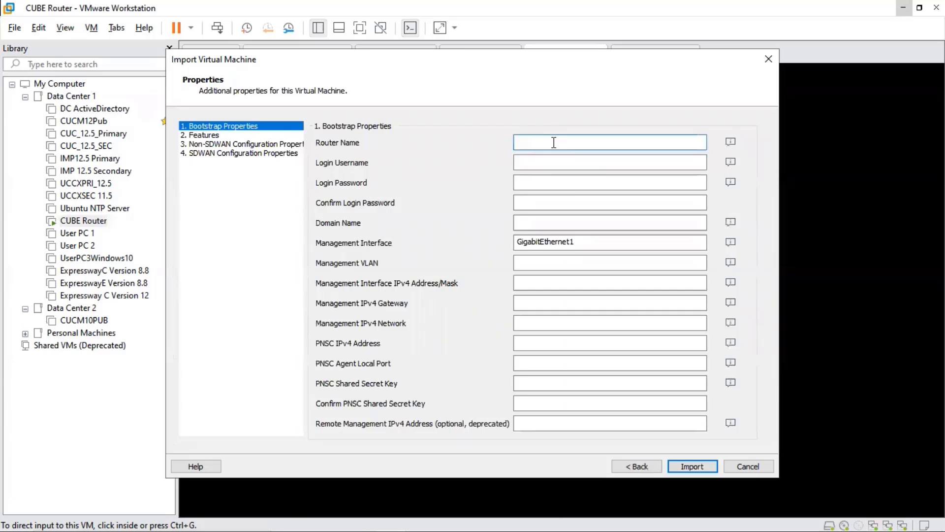
text(CUBE 2)
click(534, 163)
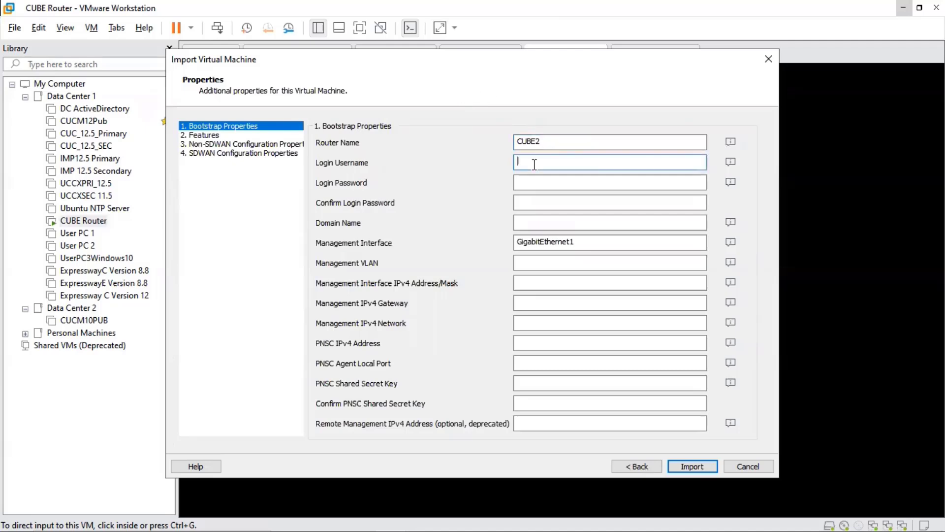
text(admin)
key(Tab)
text(cisco)
key(Tab)
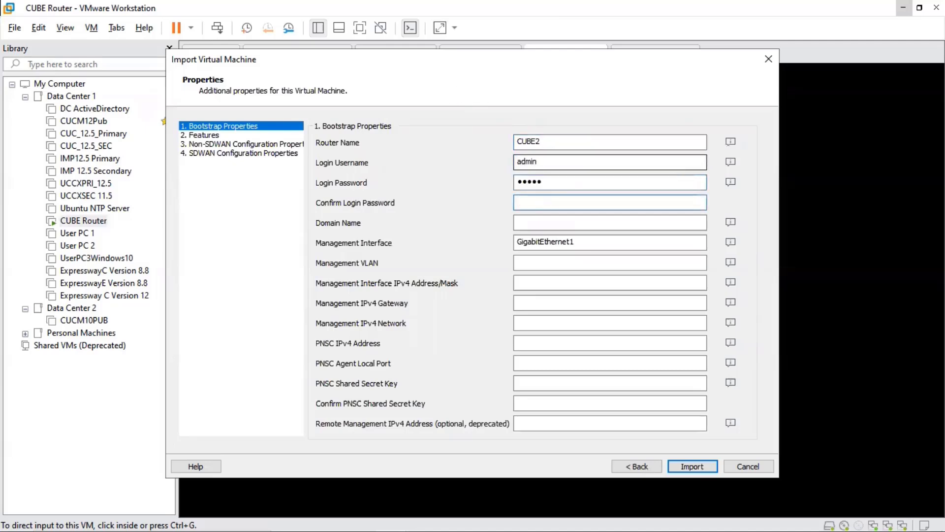
text(cisco)
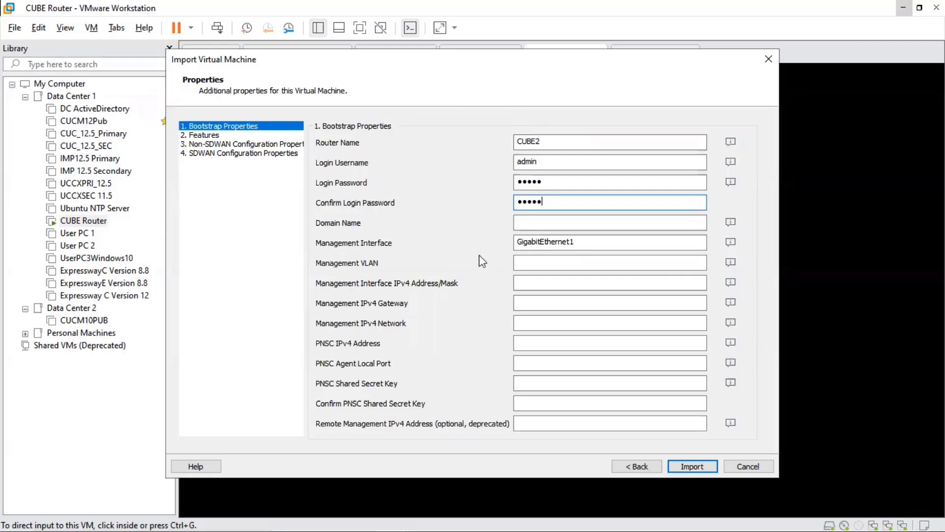
Set Enable SSH Login and Disable Telnet Login to True in the features properties.
click(211, 139)
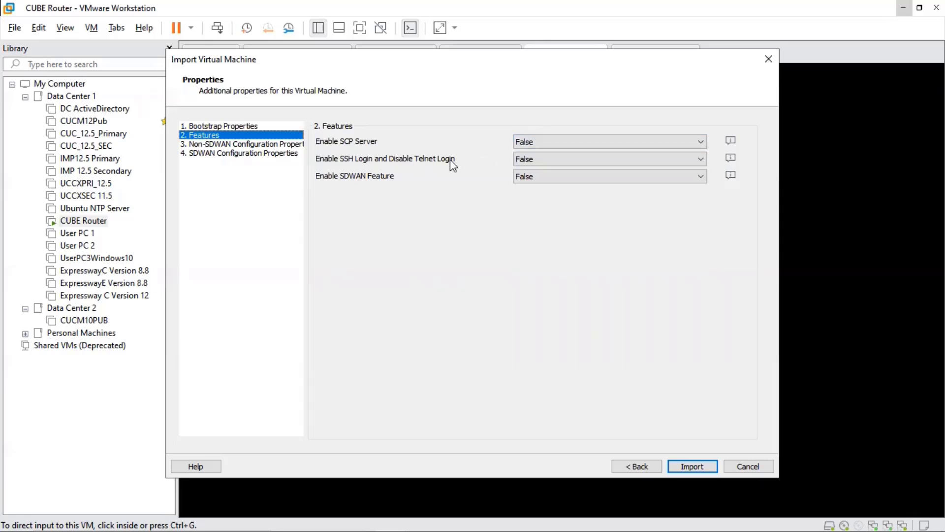
click(521, 161)
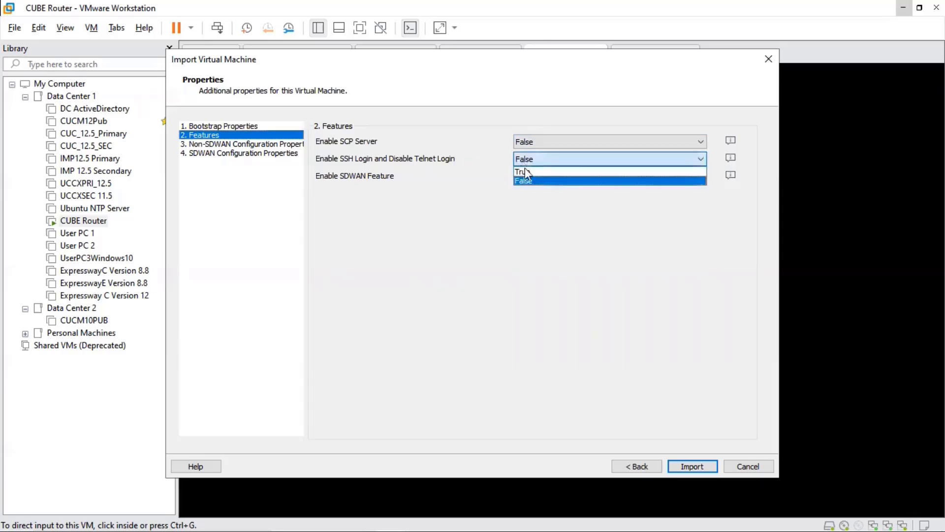
click(527, 172)
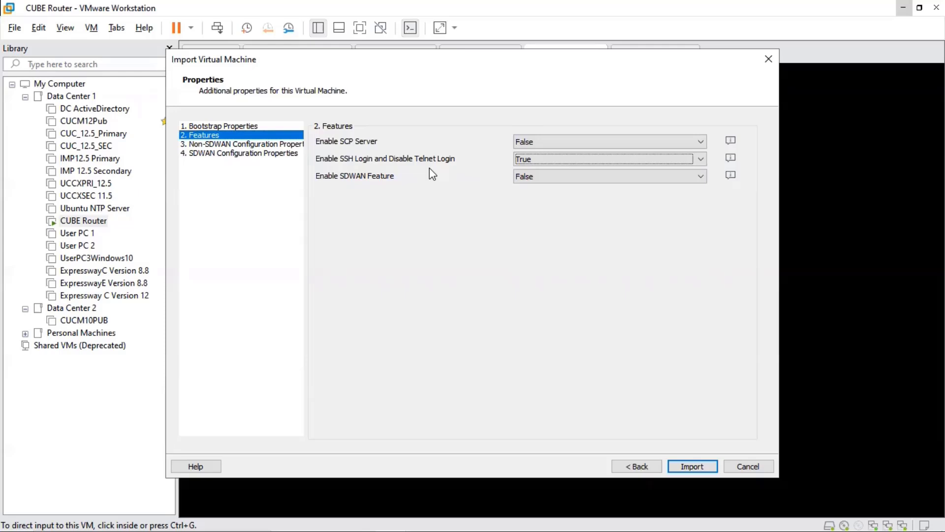
Import the virtual machine after checking its non-SDWAN and SDWAN properties, and boot the CSR1000v Virtual (VGA) Console entry.
click(272, 147)
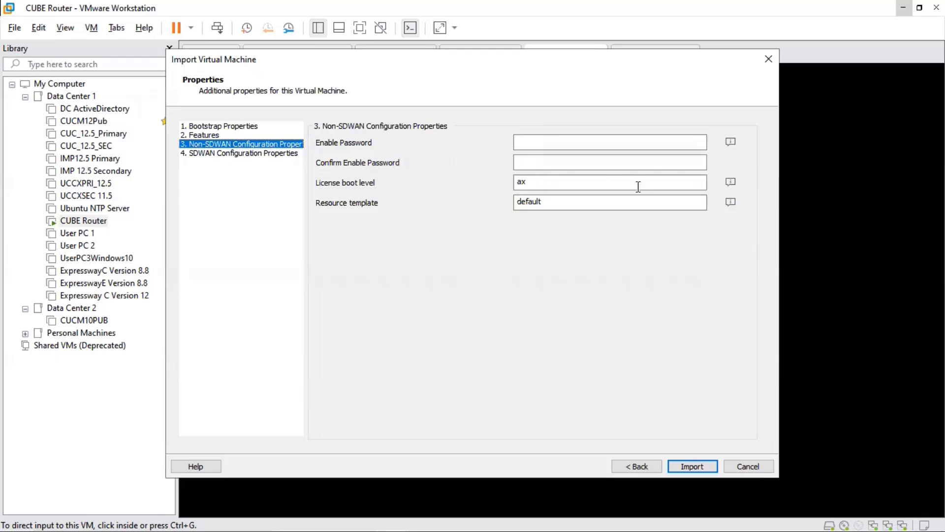
click(572, 141)
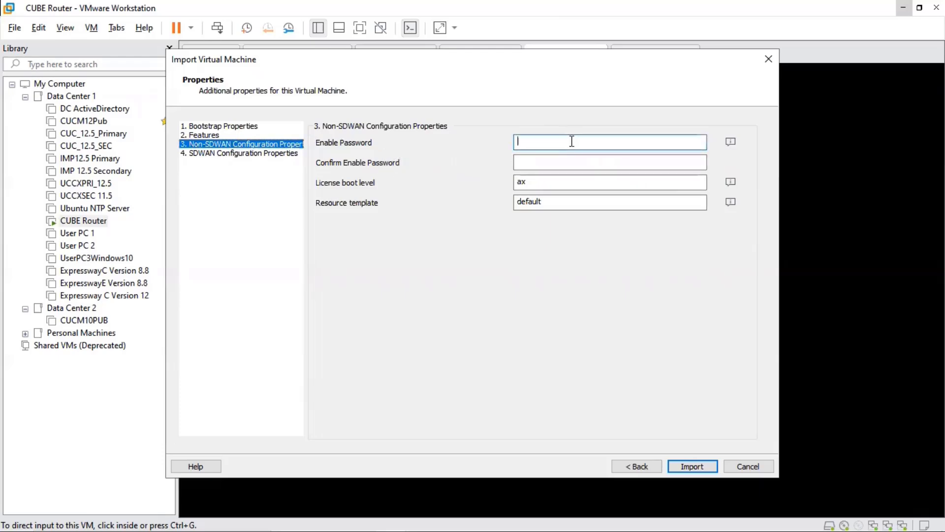
click(242, 153)
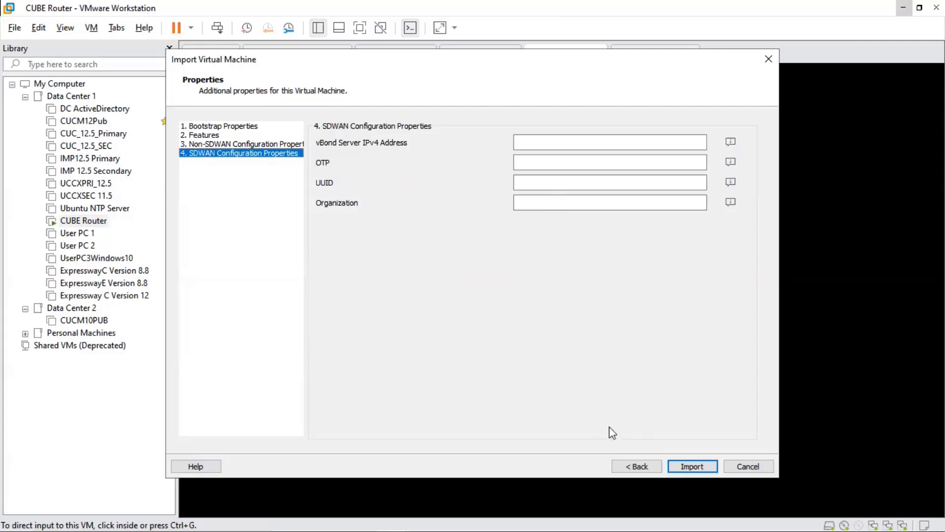
click(691, 466)
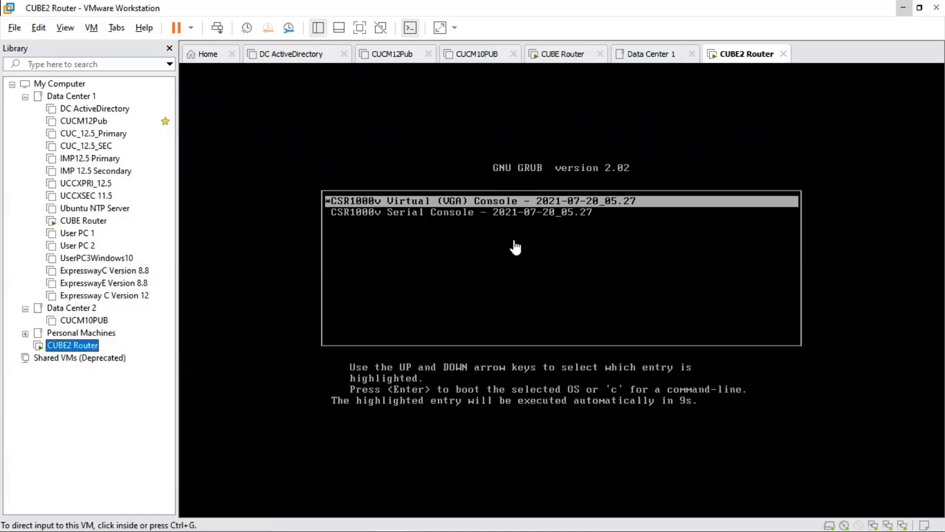
click(525, 230)
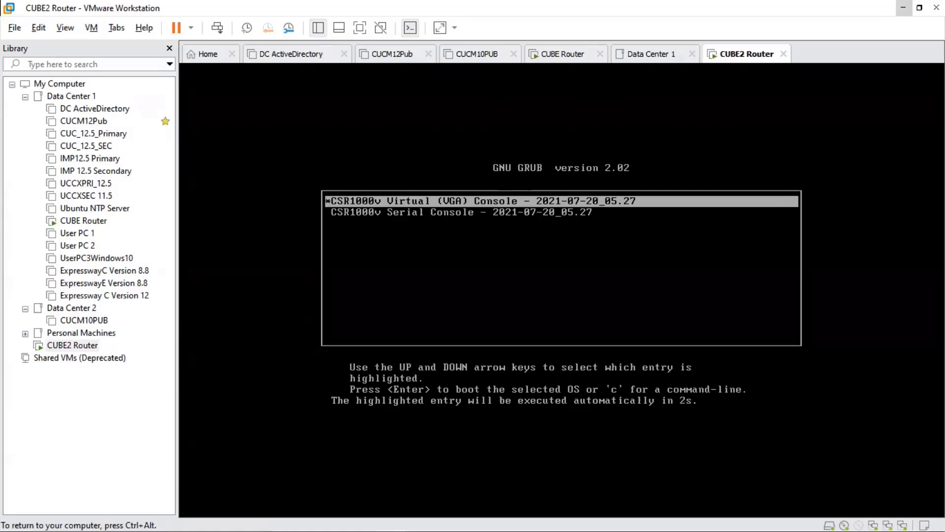
key(Return)
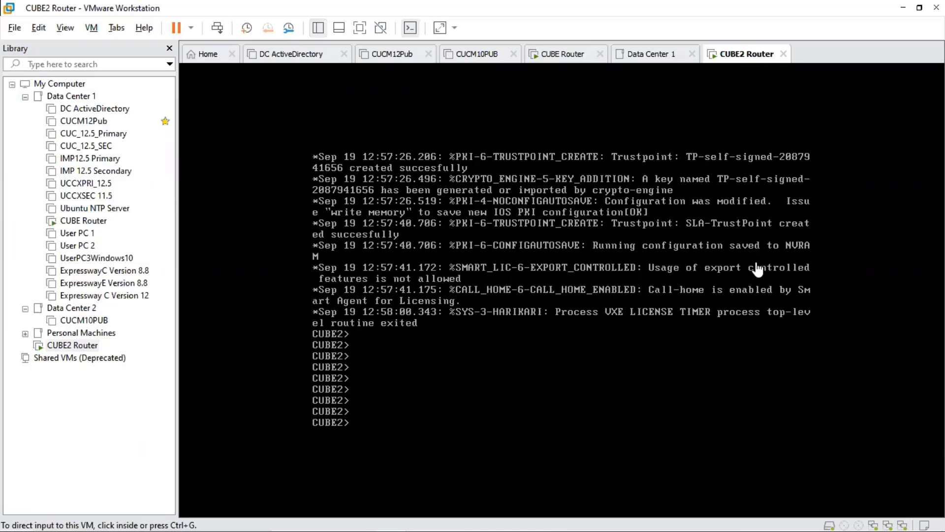
Enter privileged mode and global configuration on the router console, and set the hostname to CUBEDC2.
click(757, 270)
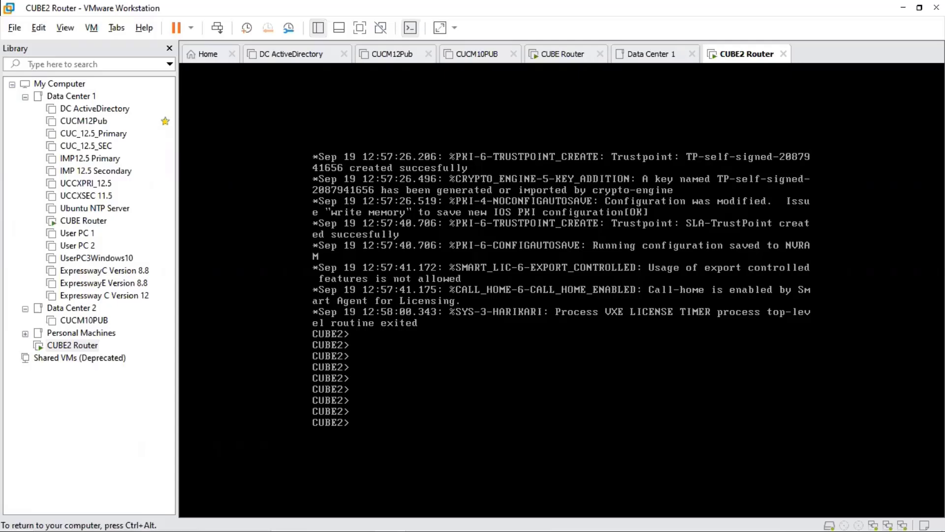
text(en)
key(Return)
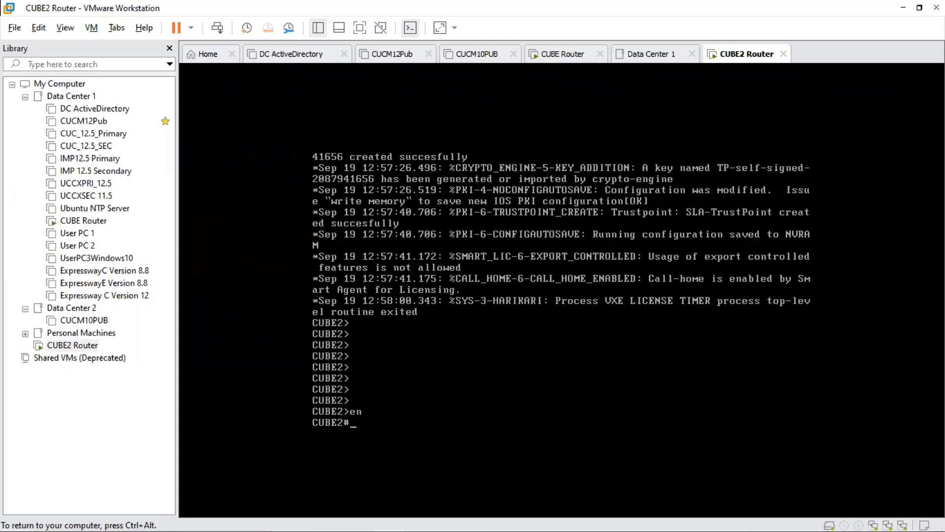
text(conf t)
key(Return)
text(hos)
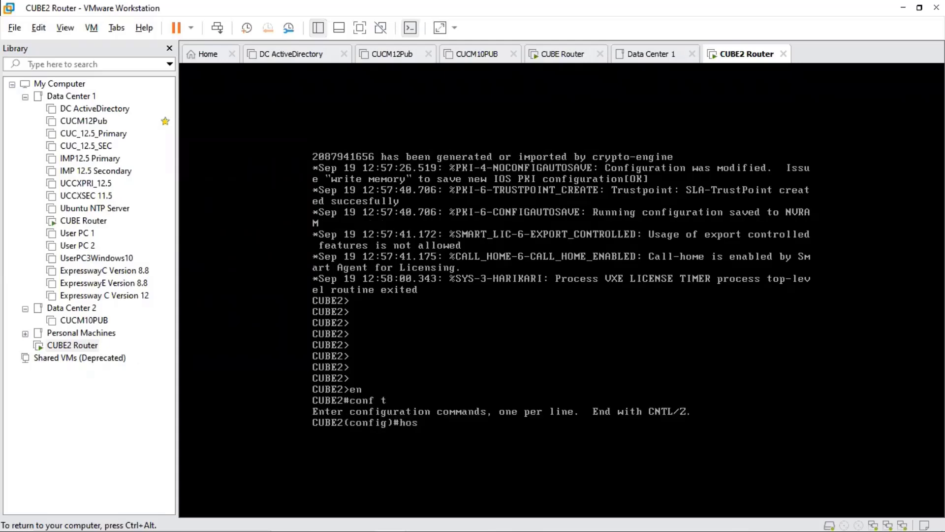
text(tname CUBEDC2)
key(Return)
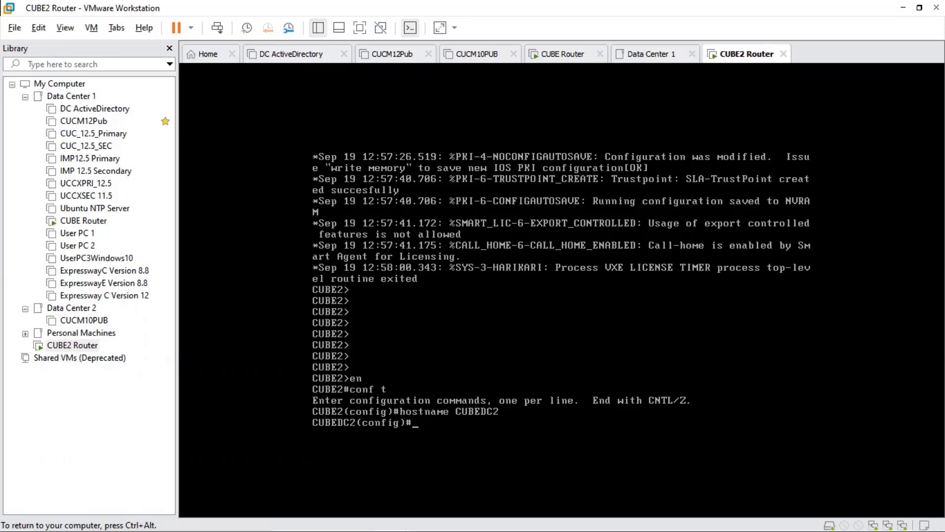
List all interface types available for the interface configuration command.
text(inter)
key(Tab)
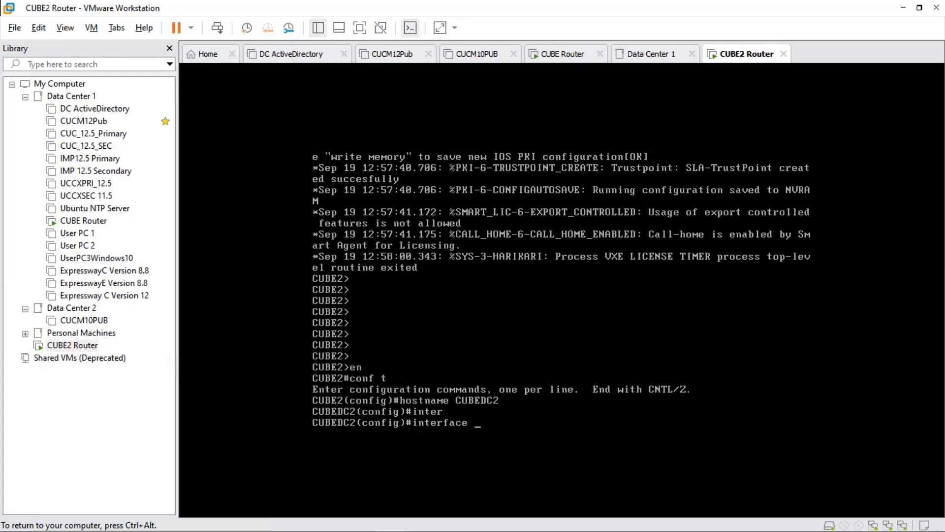
text(?)
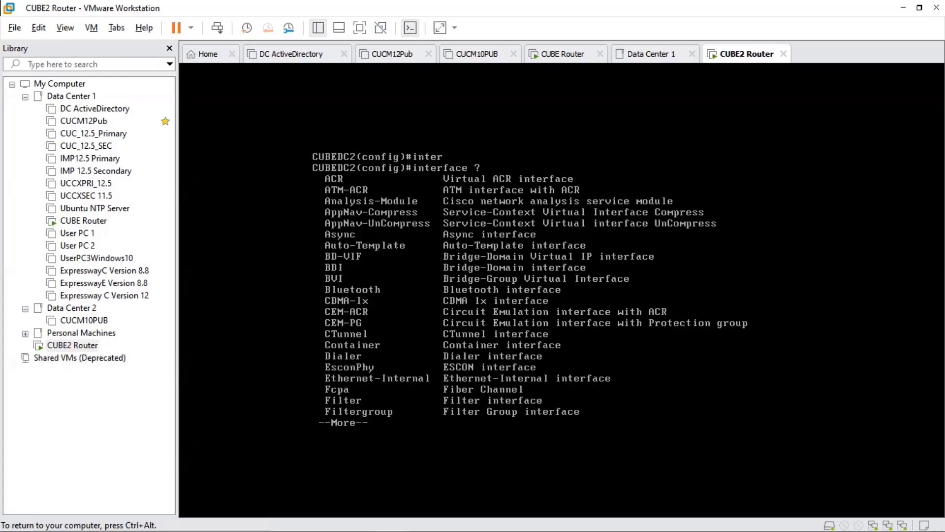
key(space)
key(space)
key(space)
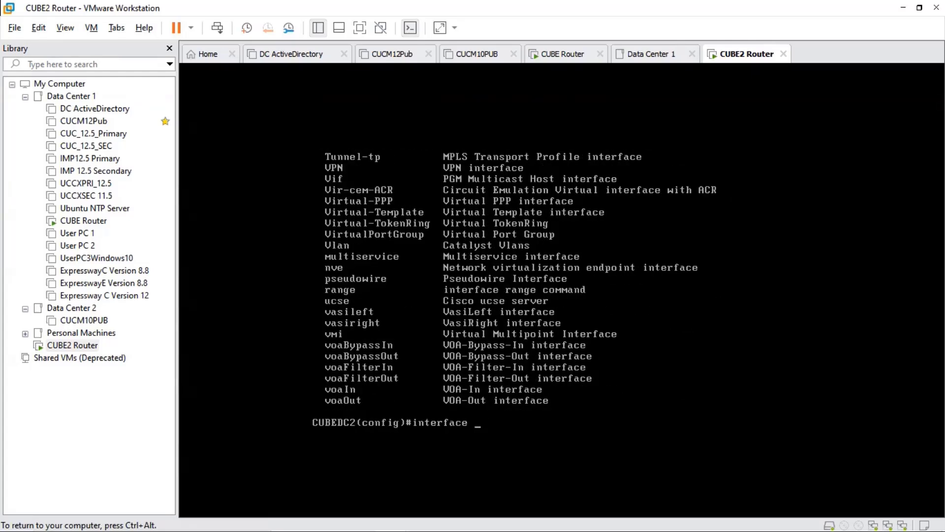
Check the valid GigabitEthernet interface numbers and enter interface configuration for gigabitEthernet 1.
text(gig)
key(Tab)
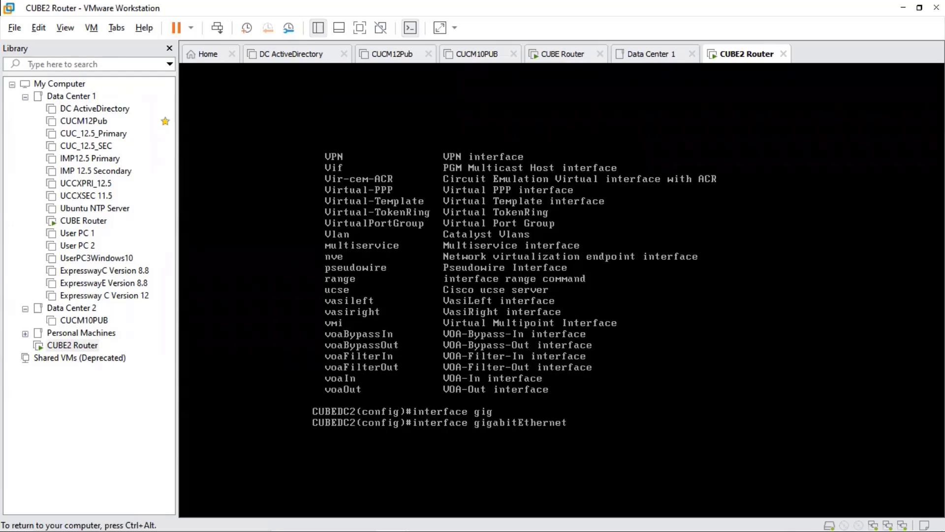
text(?)
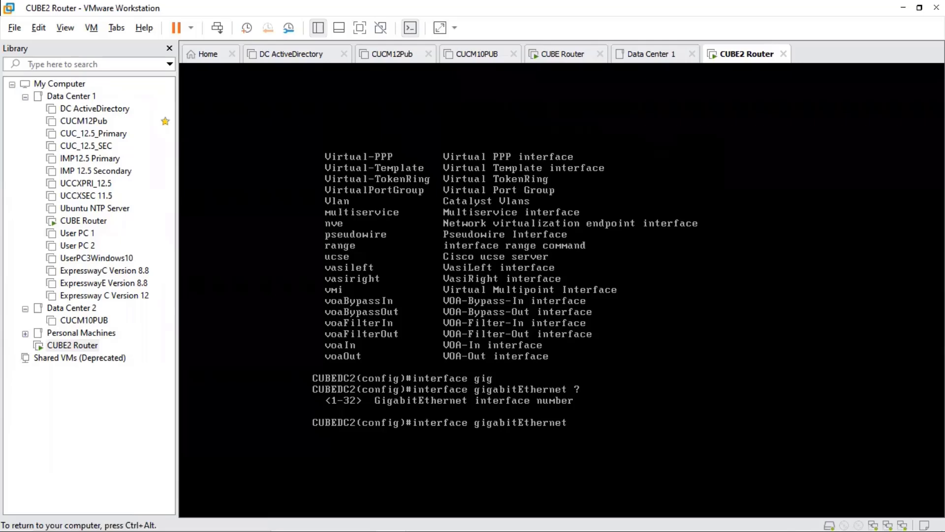
text(1)
key(Return)
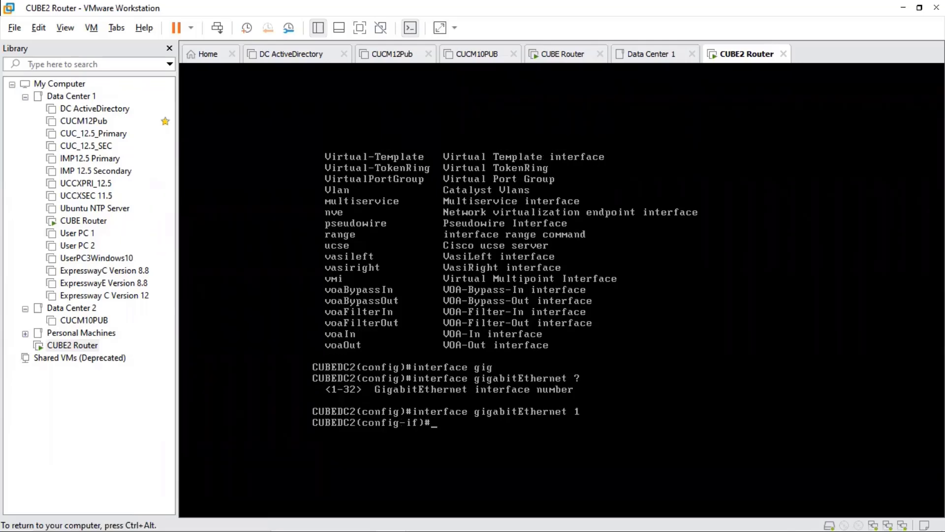
key(ctrl+alt)
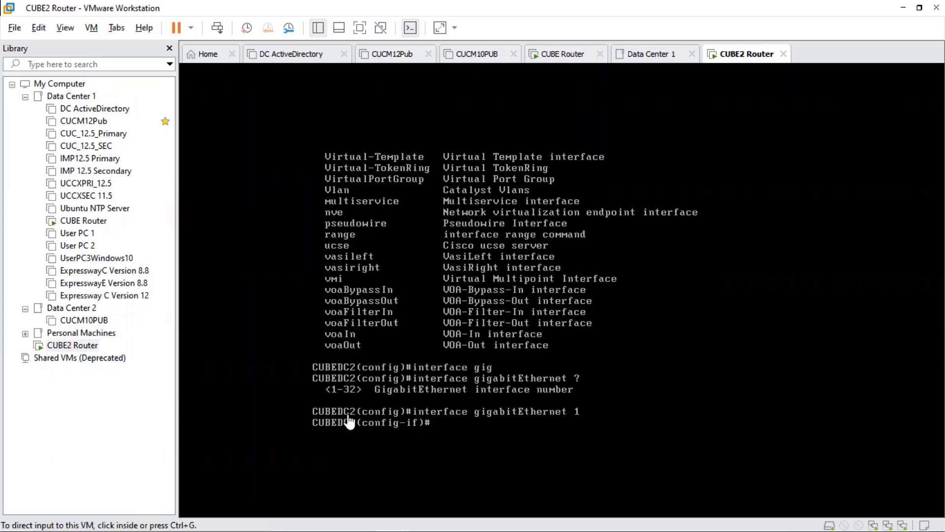
Leave interface configuration mode and show the brief IP status of all router interfaces.
click(349, 422)
text(end)
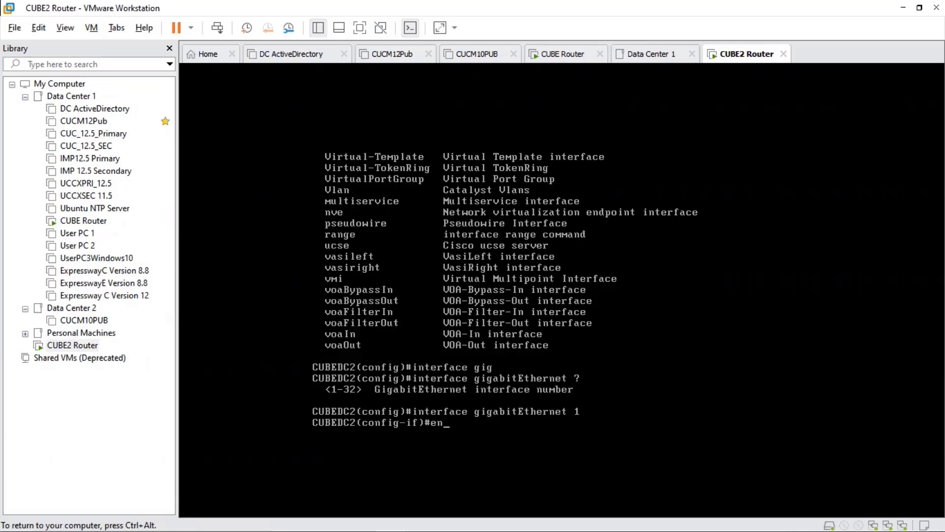
key(Return)
text(show ip int)
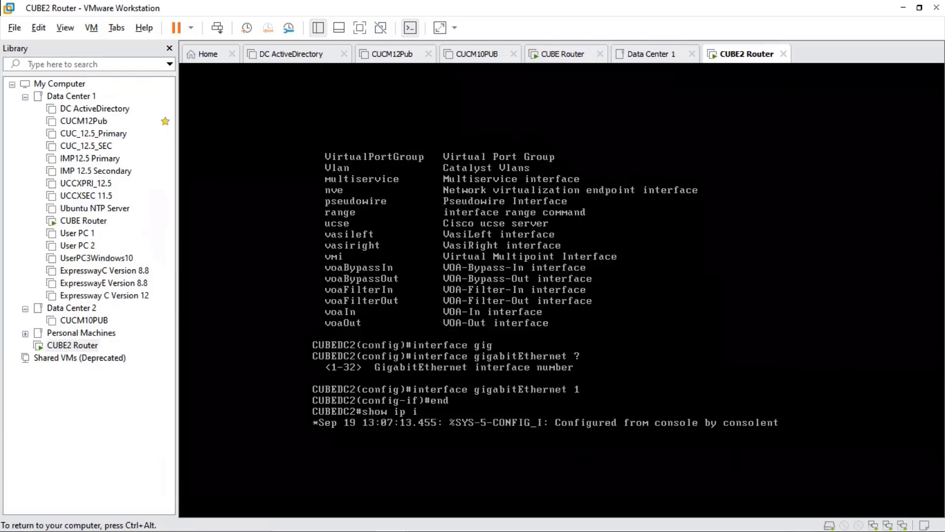
text( brief)
key(Return)
key(Return)
key(Return)
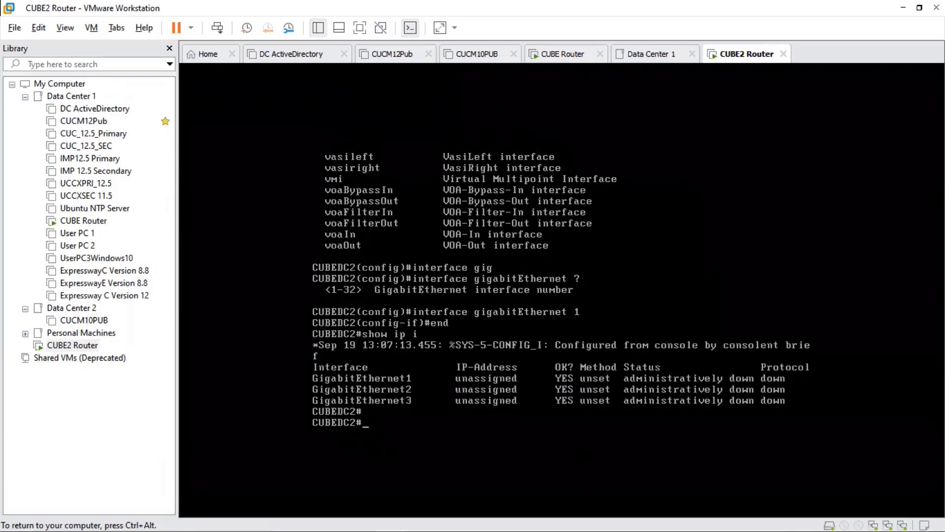
Check the connection settings of the three network adapters of the CUBE2 Router virtual machine, leaving them as they are.
key(ctrl+alt)
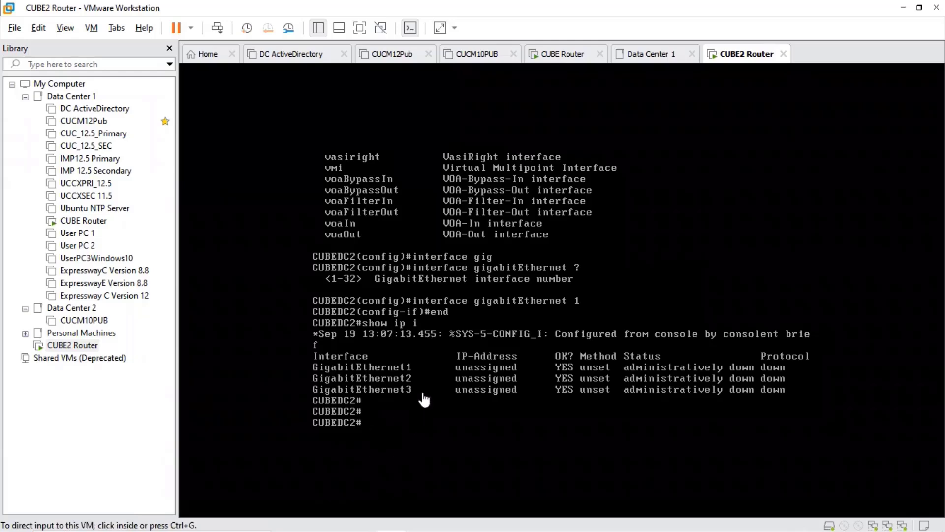
right_click(89, 347)
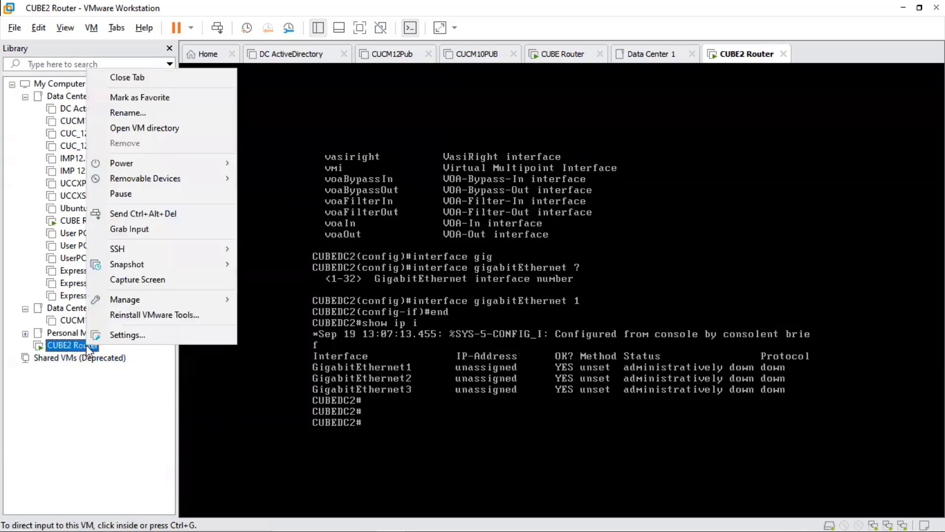
click(130, 335)
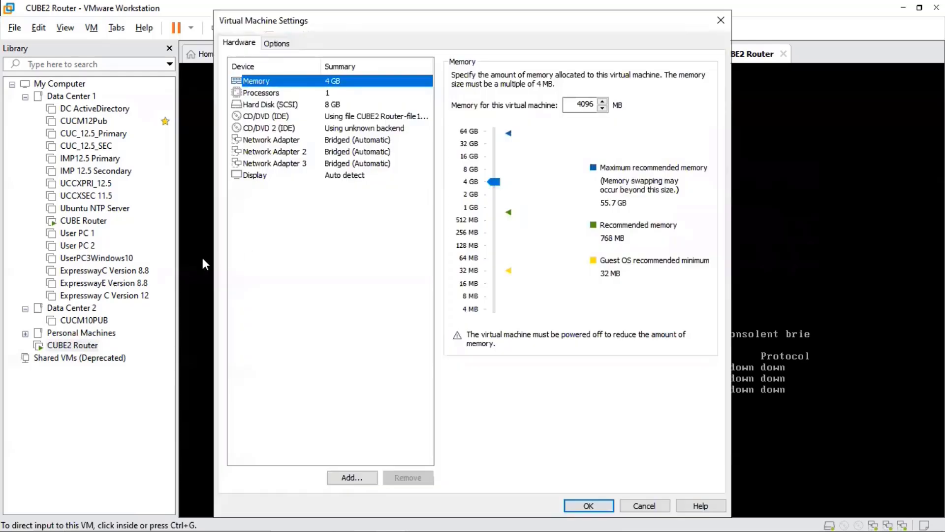
click(286, 140)
click(299, 152)
click(288, 164)
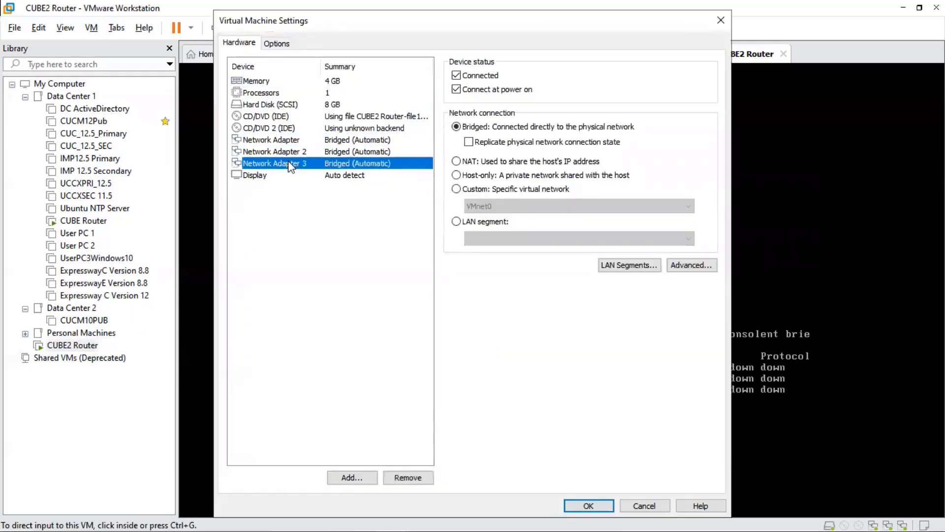
key(Escape)
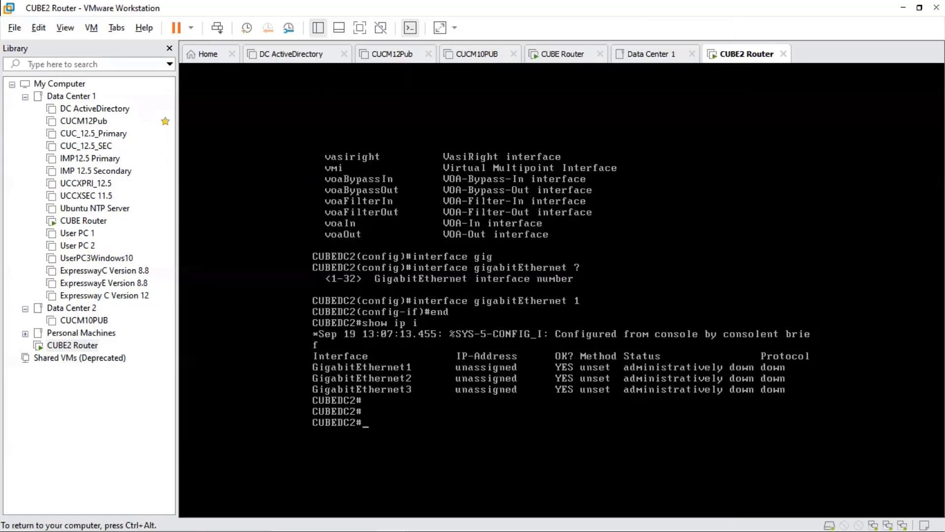
Enter global configuration mode on the router console and open interface configuration for gigabitEthernet 1.
text(conf t)
key(Return)
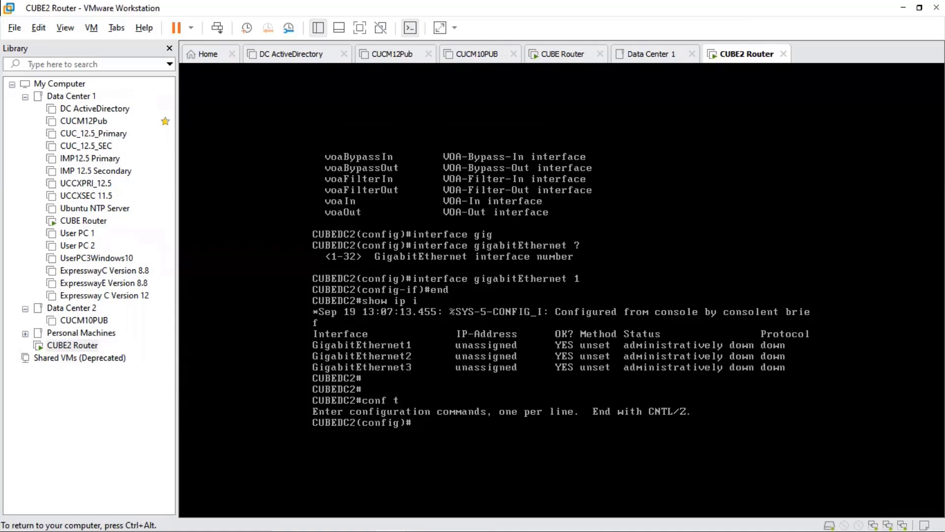
text(itner)
key(BackSpace)
key(BackSpace)
key(BackSpace)
key(BackSpace)
key(BackSpace)
text(interf)
key(Tab)
text(gig)
key(Tab)
text(1)
key(Return)
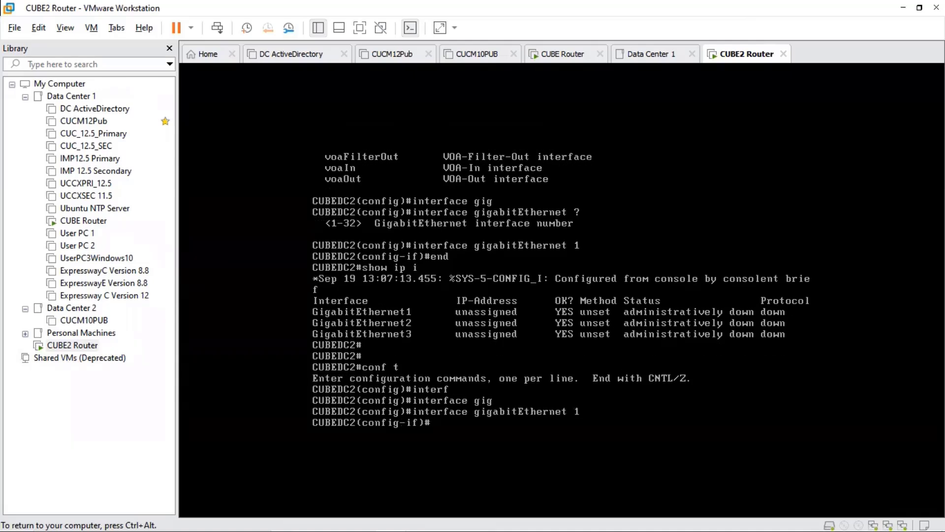
Assign the IP address 192.168.1.152 with subnet mask 255.255.255.0 to GigabitEthernet 1.
text(ip)
key(Tab)
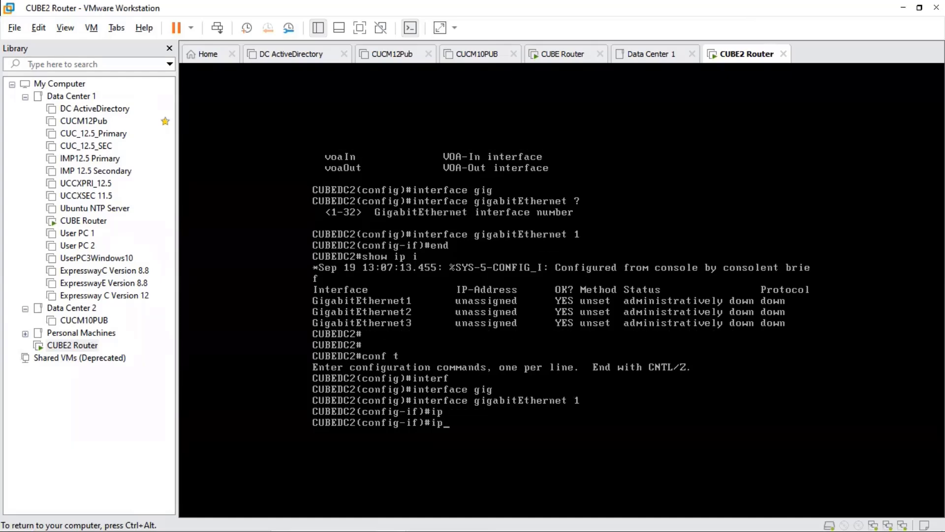
text(add)
key(Tab)
text(192.168.)
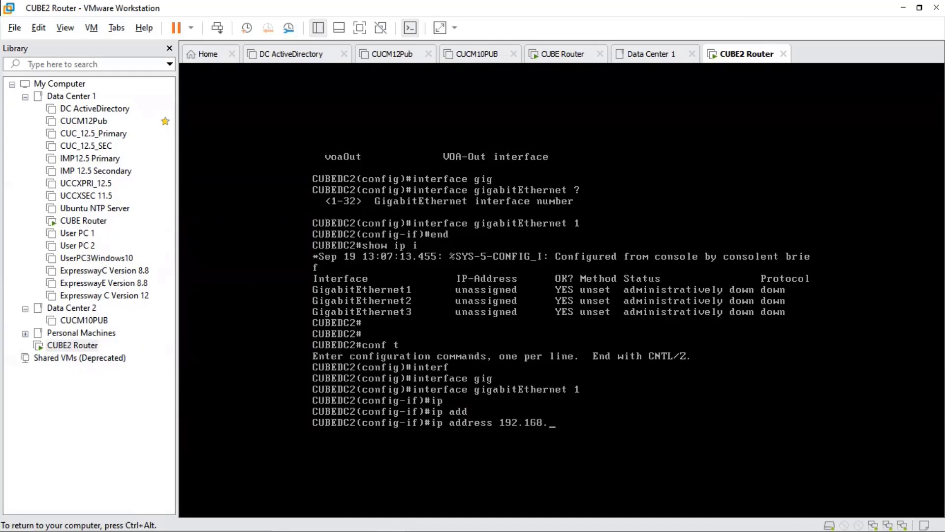
text(1.152)
key(Return)
key(Up)
text(255.)
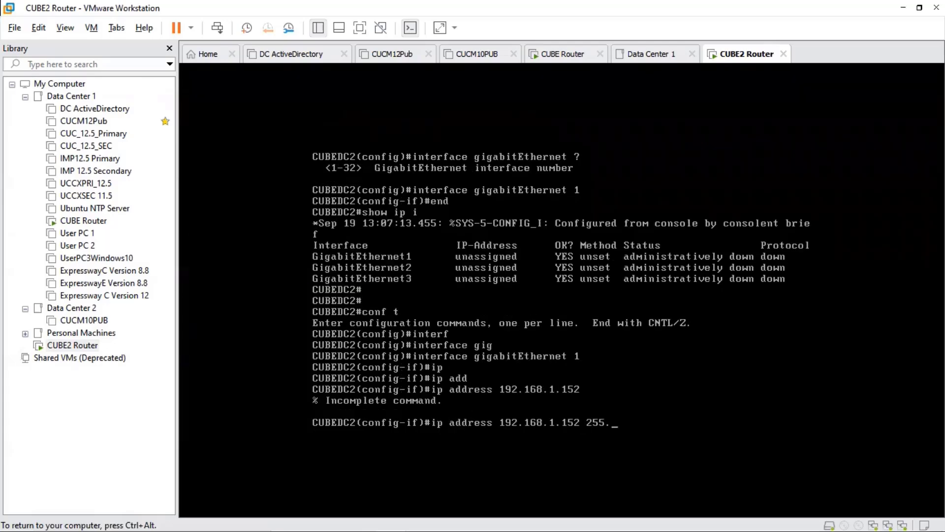
text(255.255.0)
key(Return)
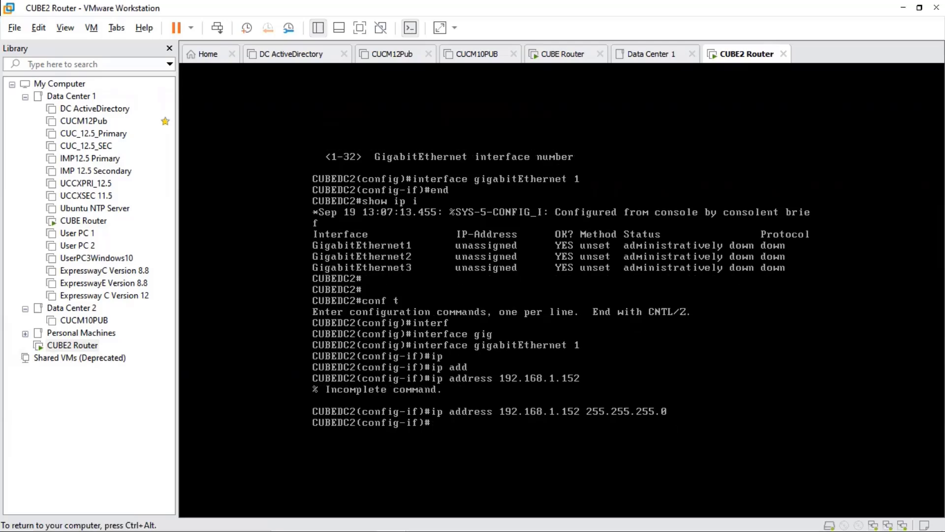
key(Return)
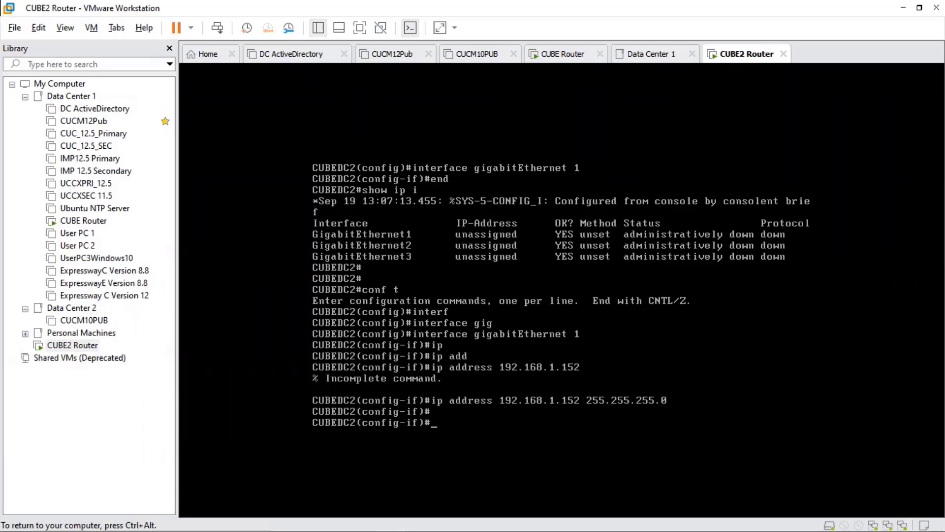
Bring up GigabitEthernet 1 with no shutdown and exit configuration mode to the privileged prompt.
text(no shutd)
key(Tab)
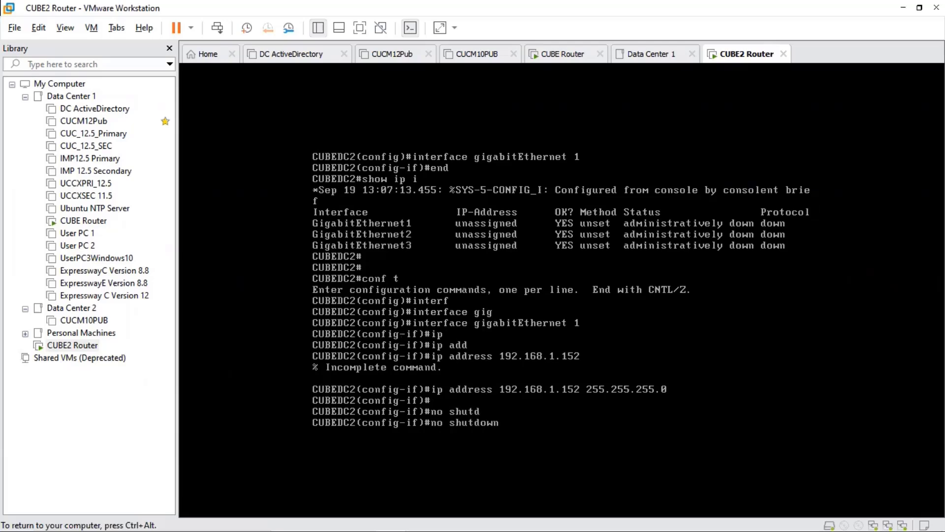
key(Return)
key(Return)
key(Return)
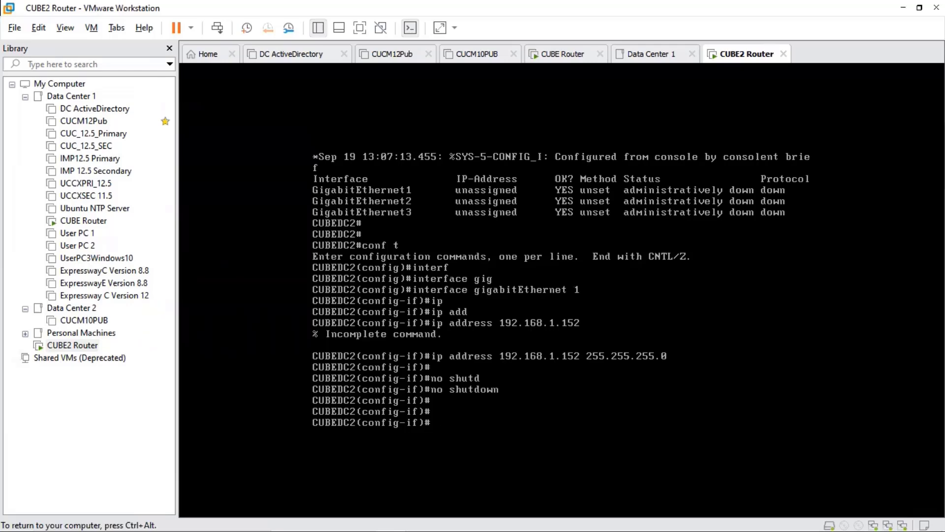
text(end)
key(Return)
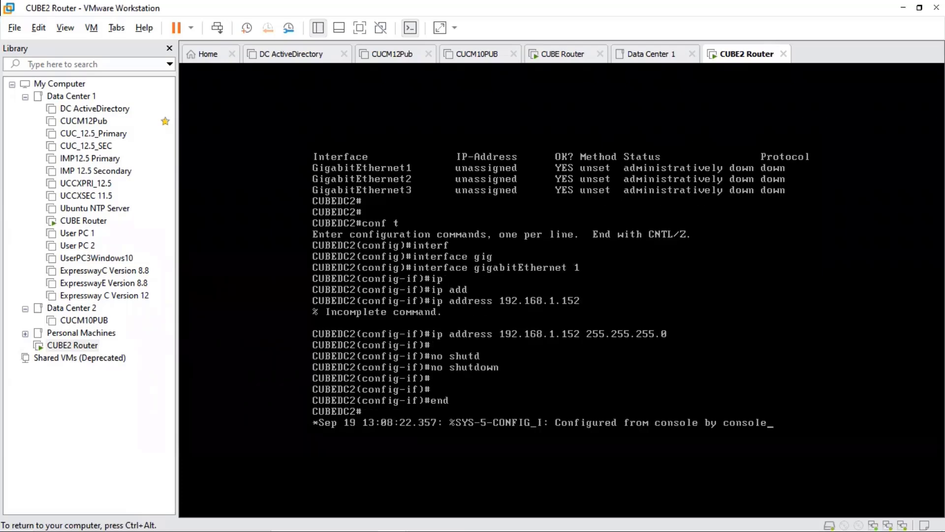
key(Return)
key(Return)
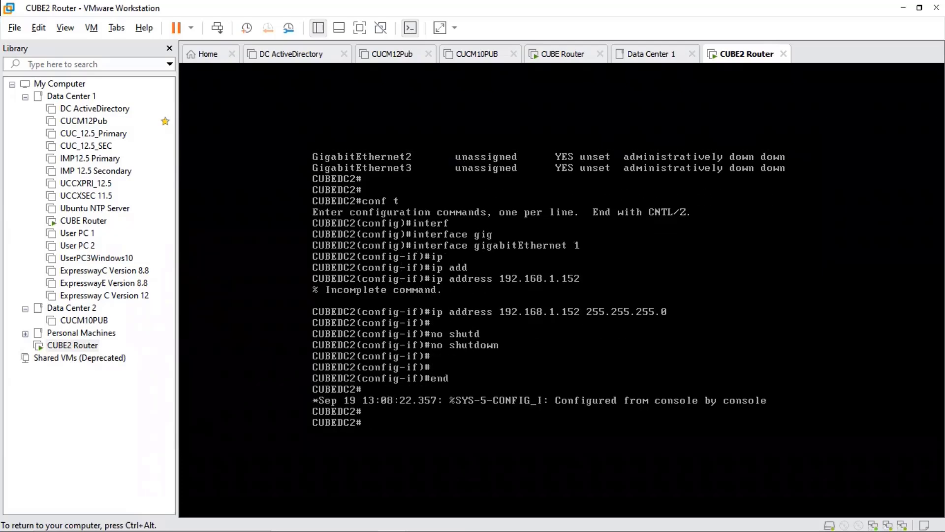
key(Return)
key(Return)
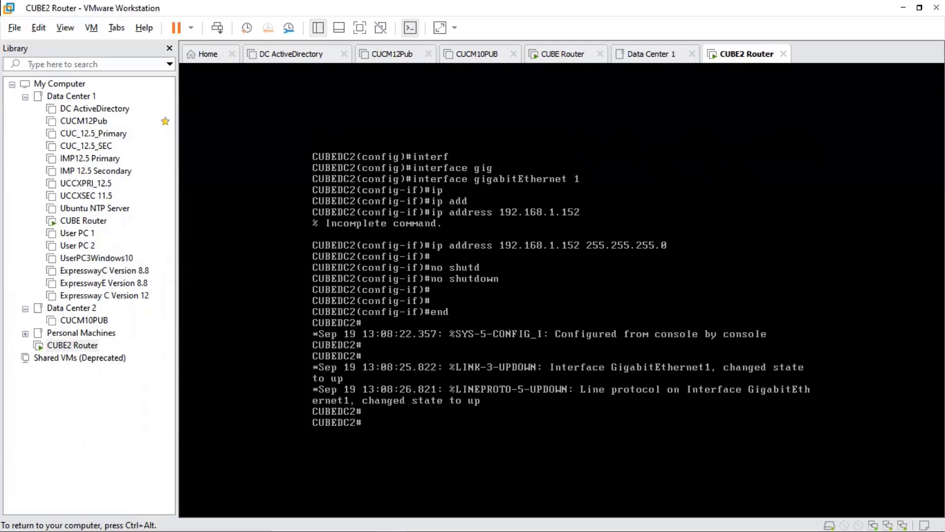
Verify the address and status of the router interfaces with show ip int brief.
key(Return)
key(Return)
key(Return)
key(Return)
key(Return)
key(Return)
key(Return)
key(Return)
key(Return)
key(Return)
key(Return)
key(Return)
key(Return)
key(Return)
key(Return)
key(Return)
key(Return)
key(Return)
key(Return)
key(Return)
text(show)
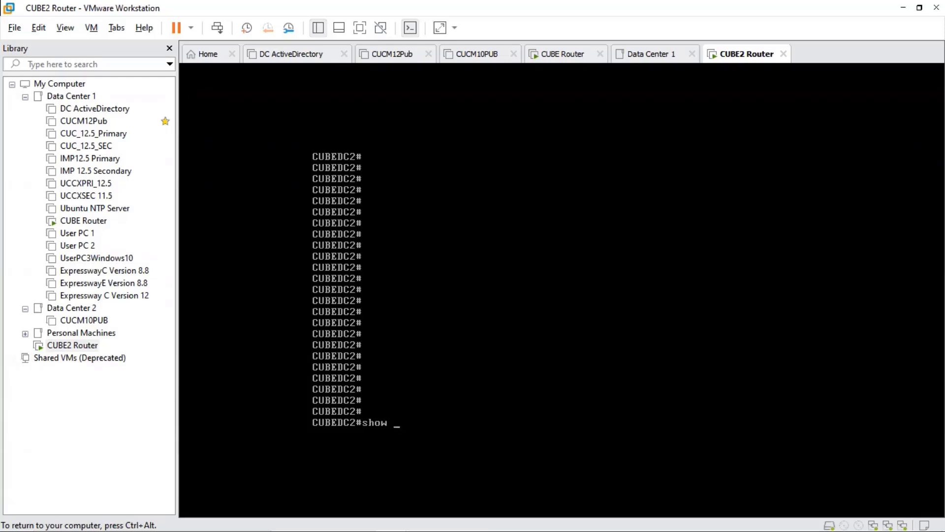
text( ip int)
key(Tab)
text(bri)
key(Tab)
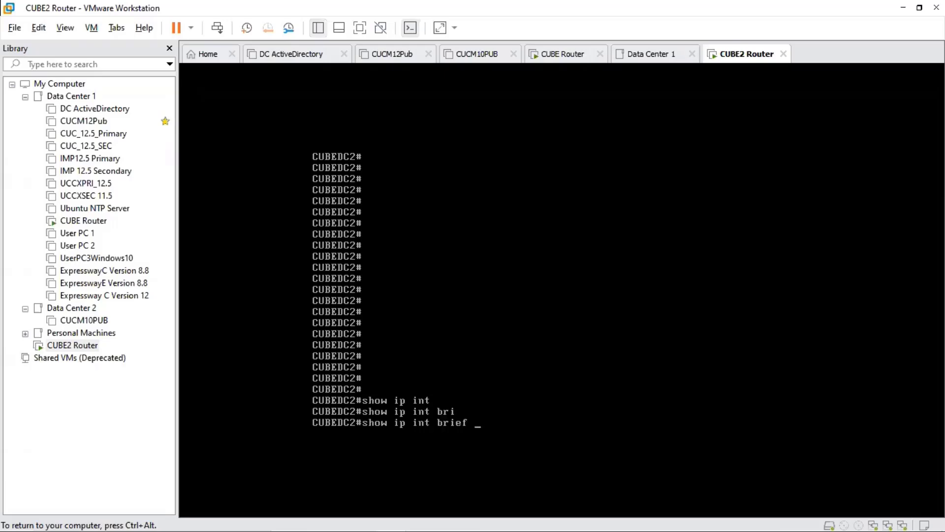
key(Return)
key(ctrl+alt)
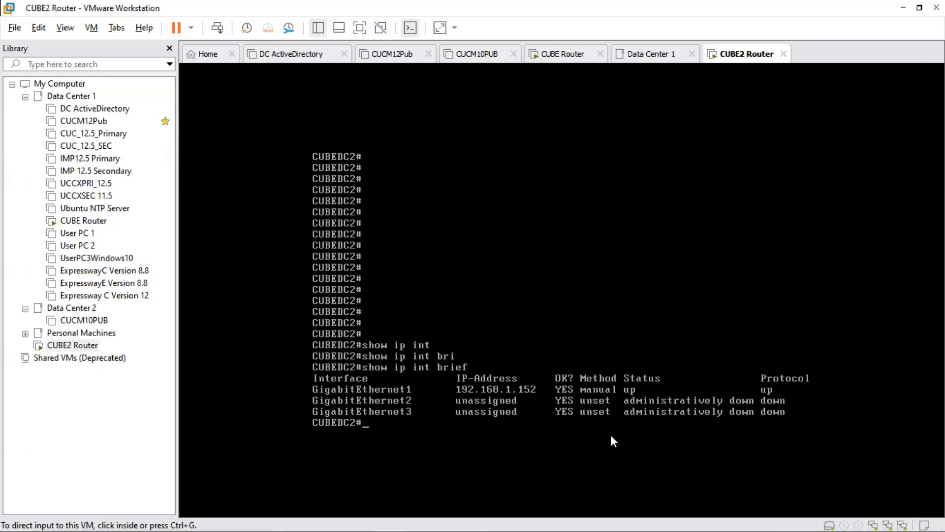
Test connectivity from the router by pinging 192.168.1.1 and 192.168.1.151.
click(431, 414)
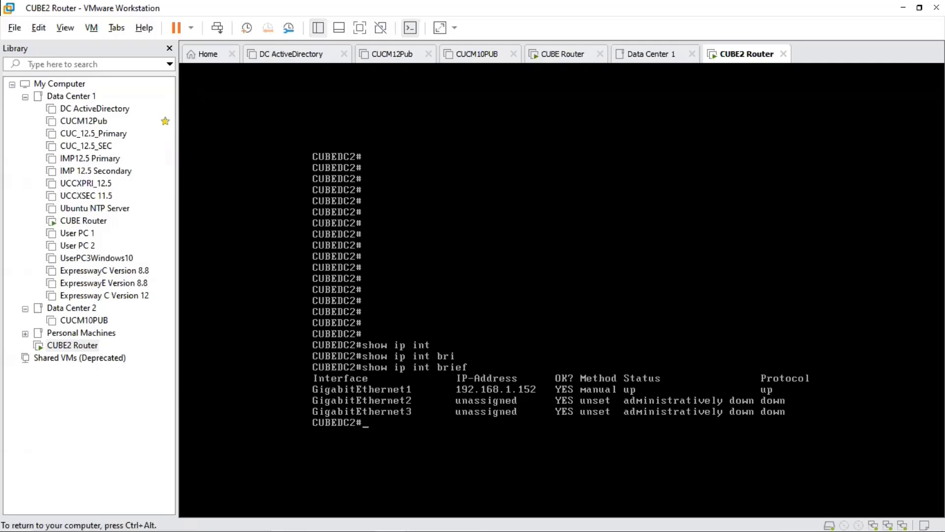
text(ping 192.168.1.1)
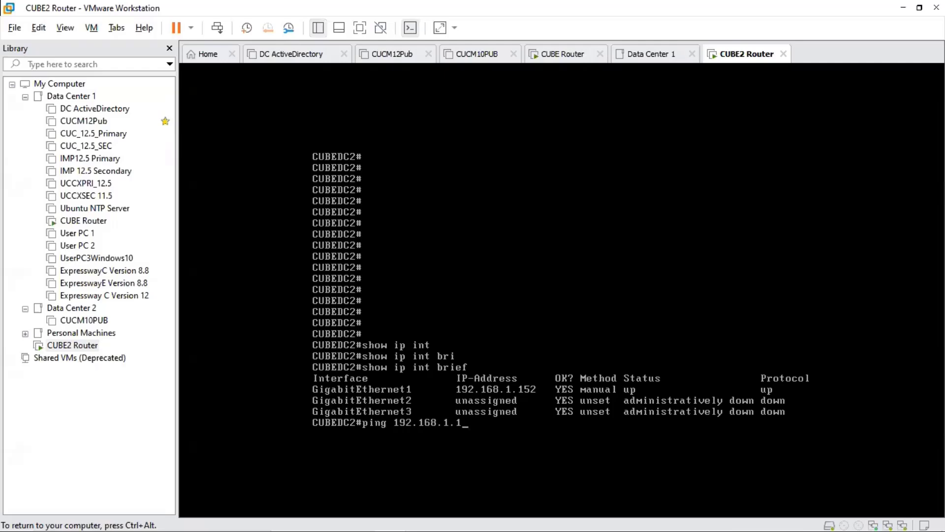
key(Return)
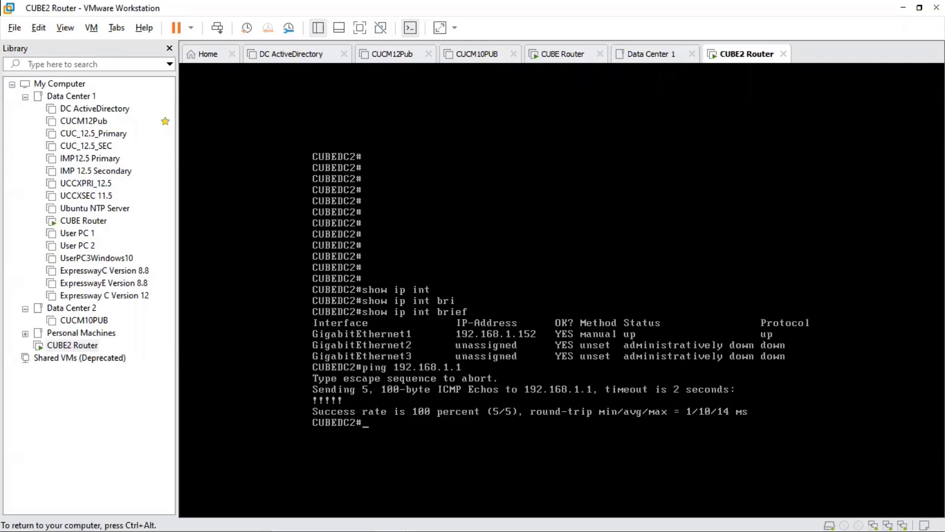
text(ping 192.168.1.151)
key(Return)
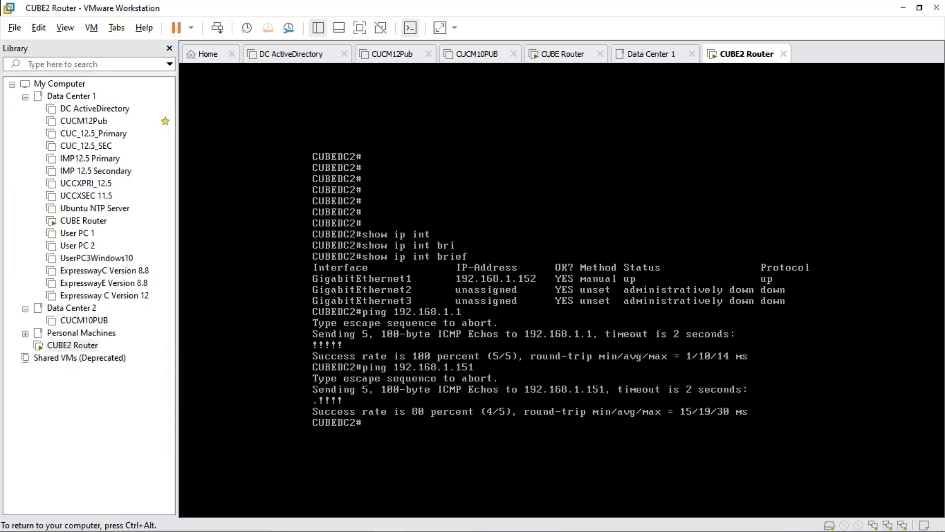
Review the CUBE2 Router virtual machine's memory, processor, hard disk and network adapter settings.
key(ctrl+alt)
click(65, 346)
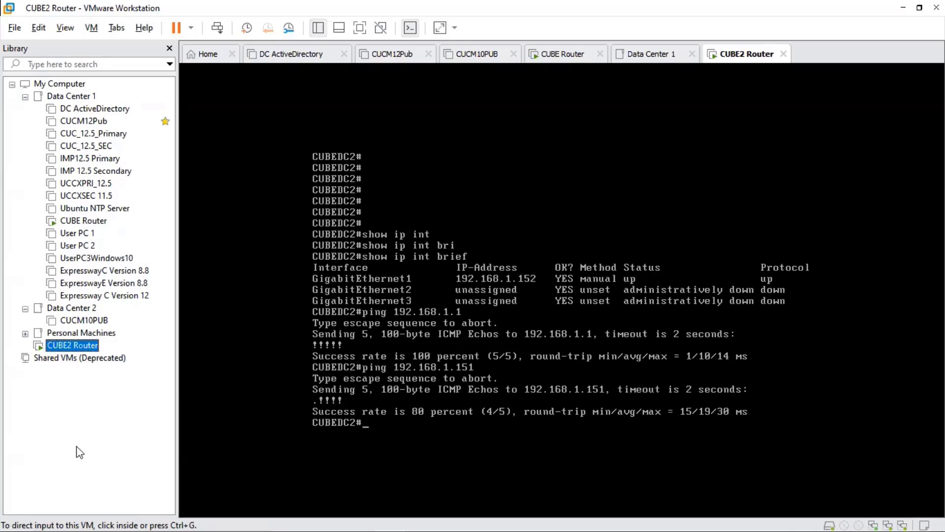
right_click(65, 348)
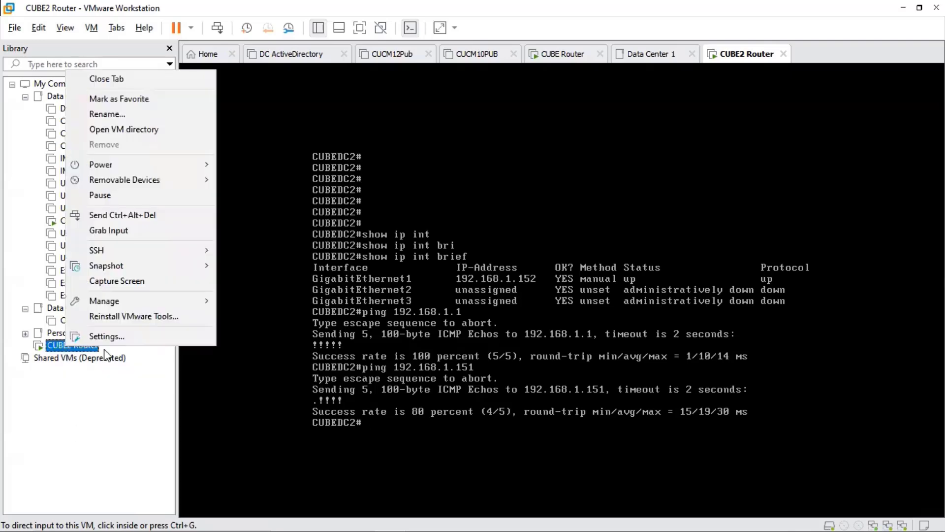
click(110, 337)
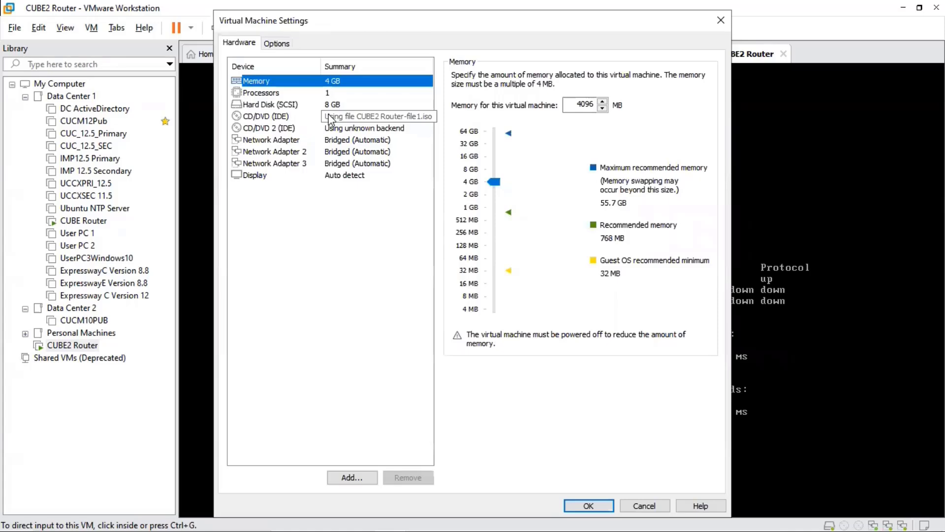
click(330, 257)
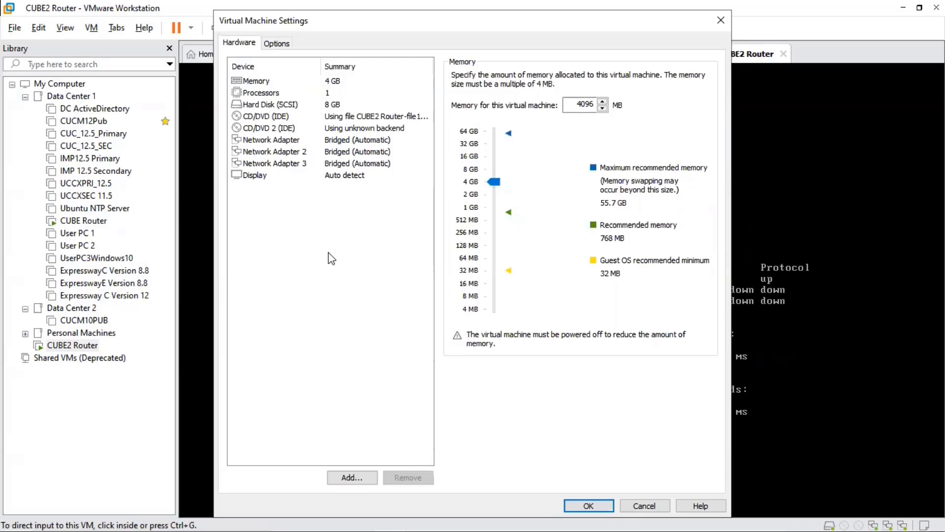
click(320, 83)
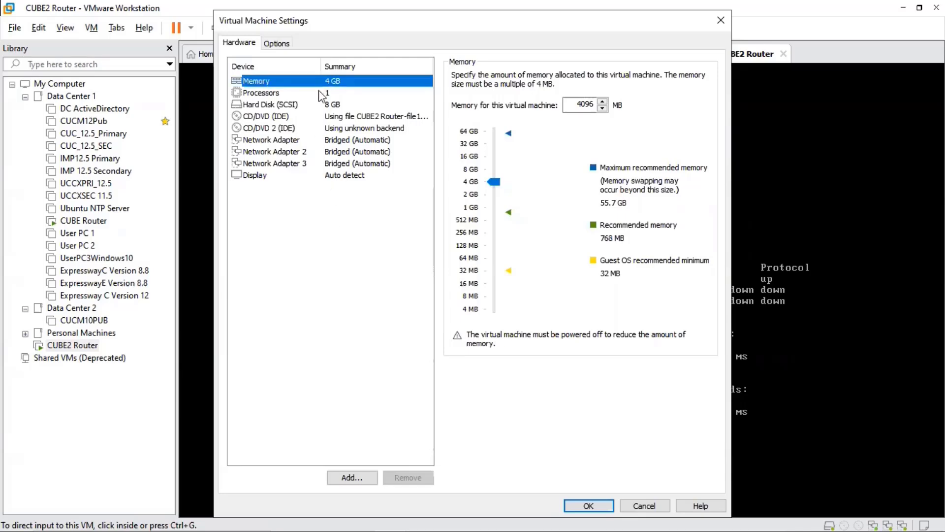
click(325, 95)
click(330, 104)
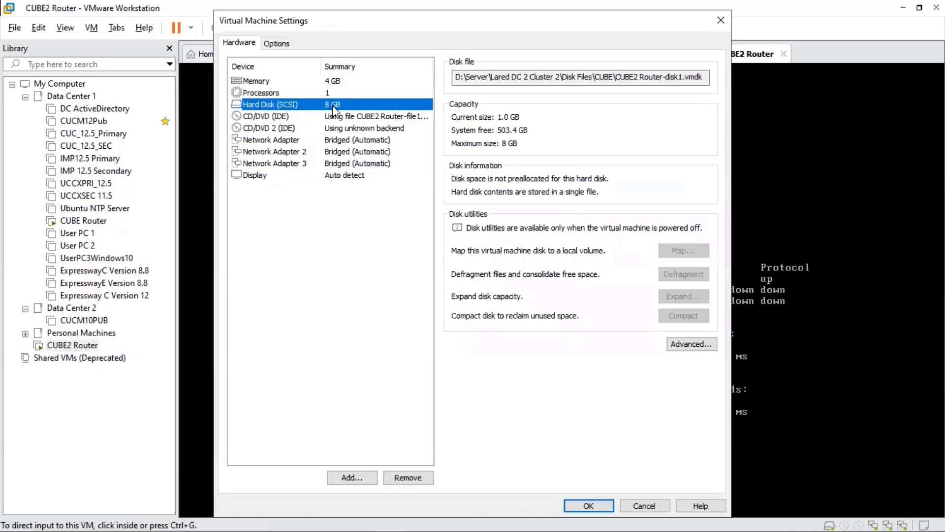
click(337, 141)
click(337, 152)
click(337, 164)
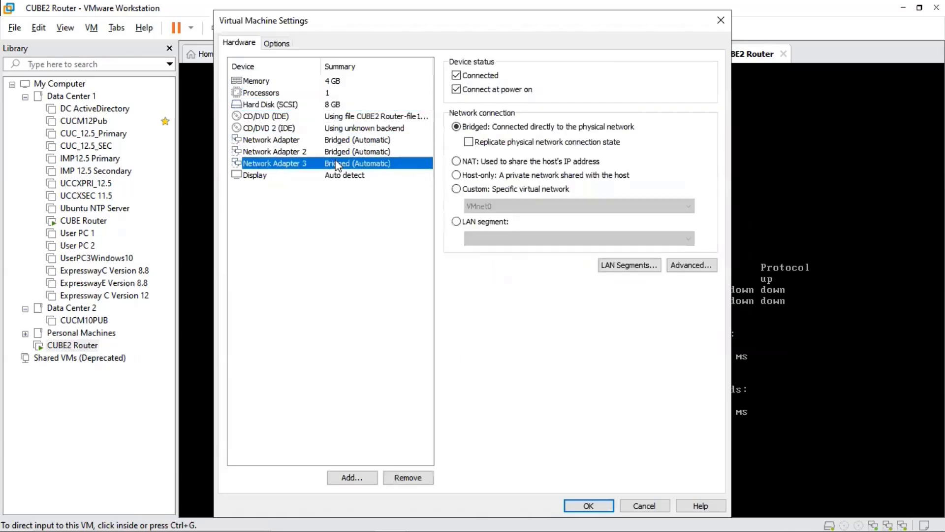
click(343, 234)
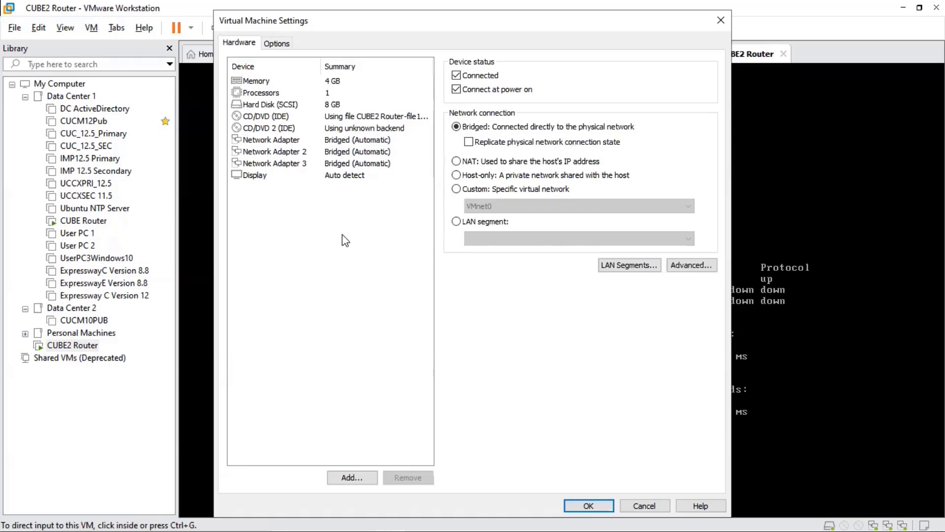
Check the CUBE2 Router's Network Adapter 3 settings, close the settings without changes and return to the router console.
click(317, 159)
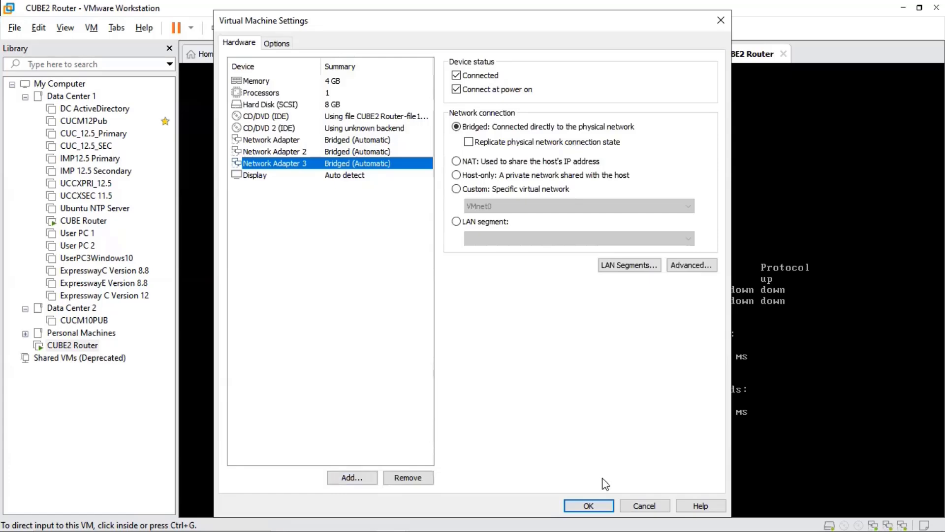
click(645, 505)
click(574, 333)
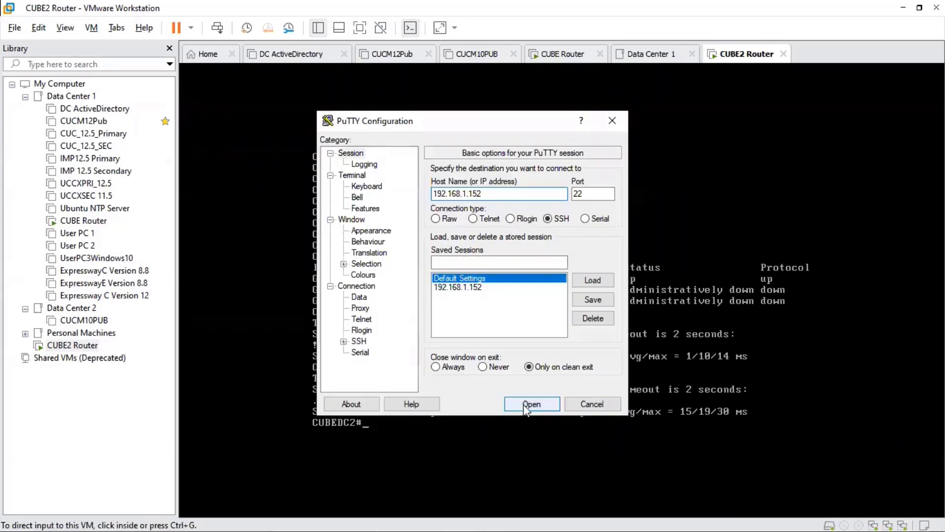
Switch to the PuTTY SSH session for 192.168.1.152, trust the host key and log in as admin with the account password.
click(524, 404)
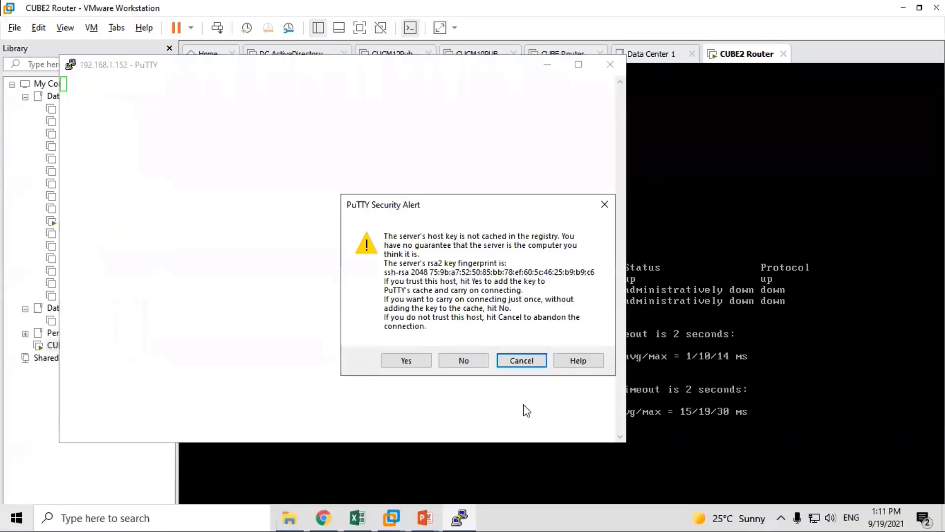
click(404, 361)
text(admin)
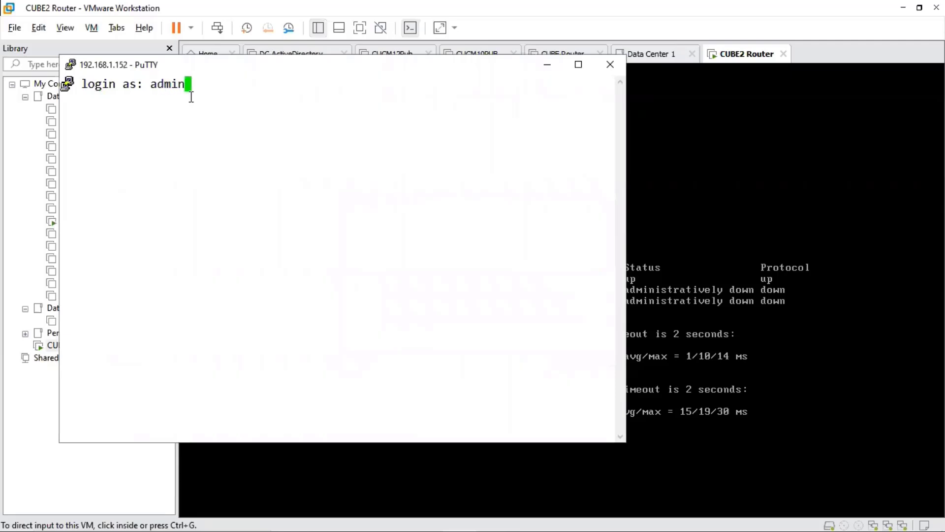
key(Return)
key(Return)
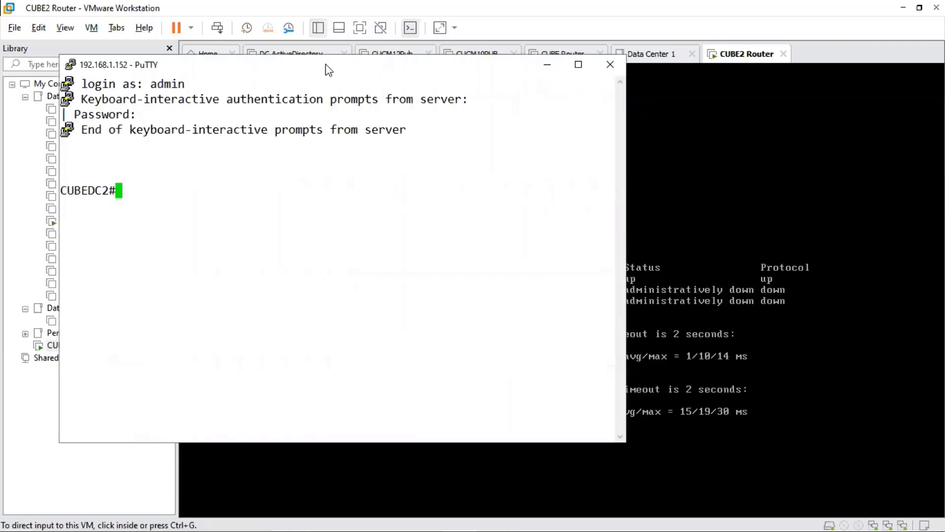
drag(327, 67, 507, 105)
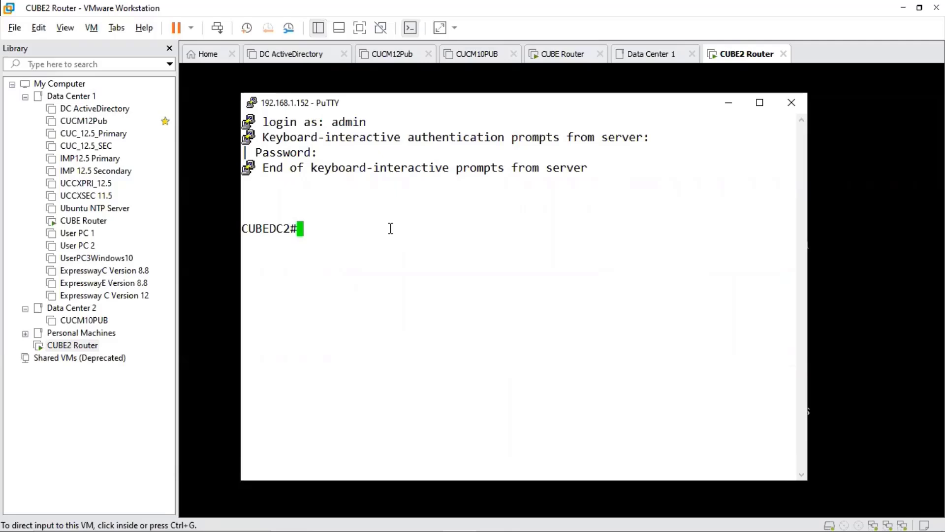
Review the router's full running configuration with show run, including the GigabitEthernet interfaces and vty lines.
text(show run)
key(Return)
key(space)
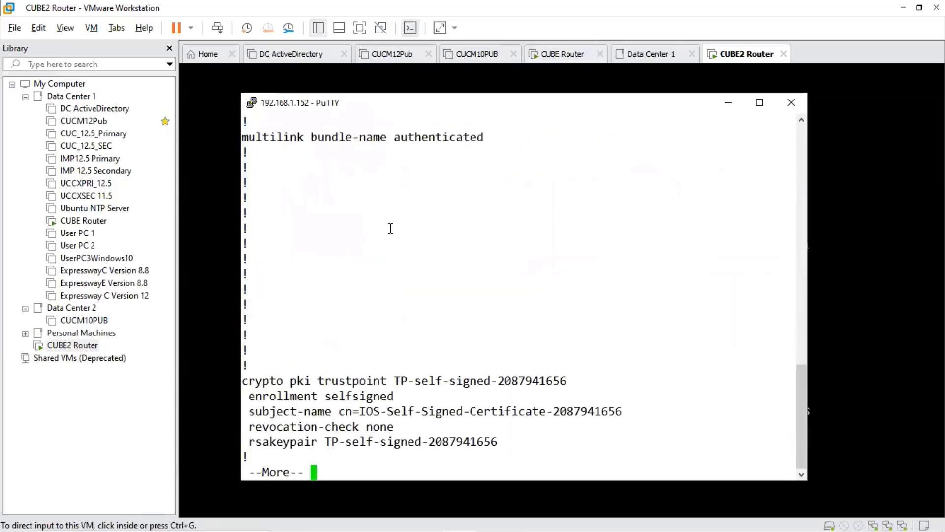
key(space)
key(space)
key(space)
key(space)
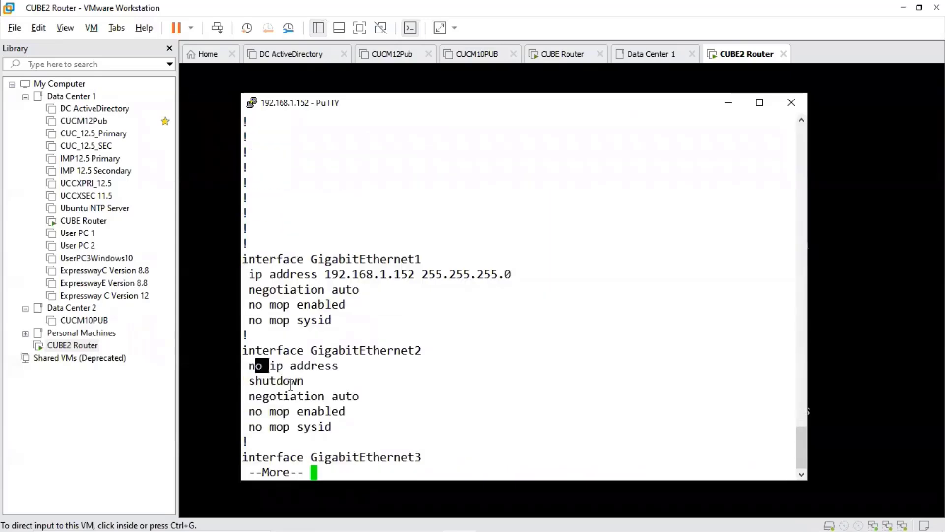
key(space)
key(space)
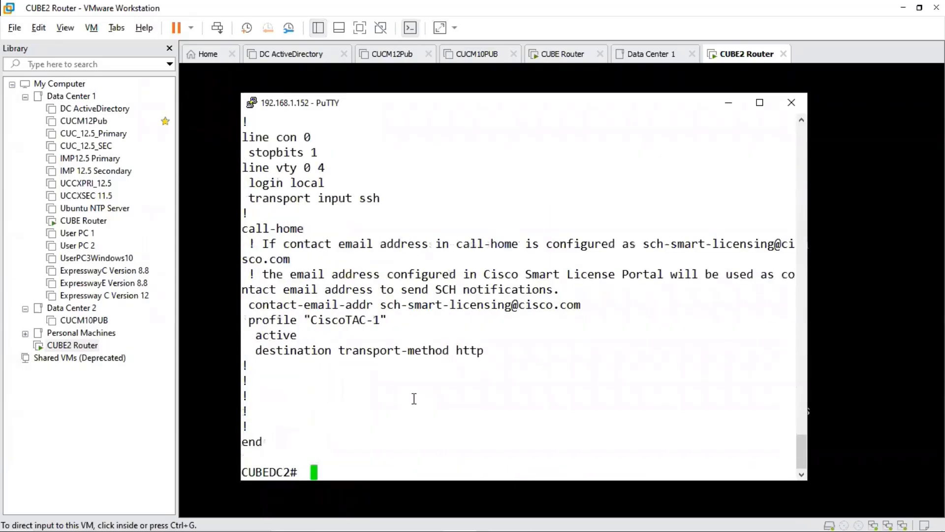
Save the router's running configuration with the wr command.
text(wr)
key(Return)
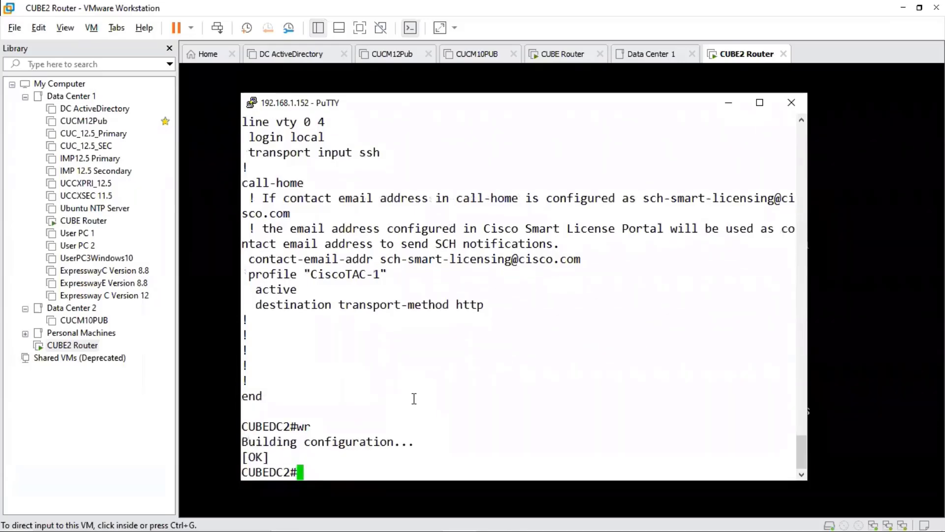